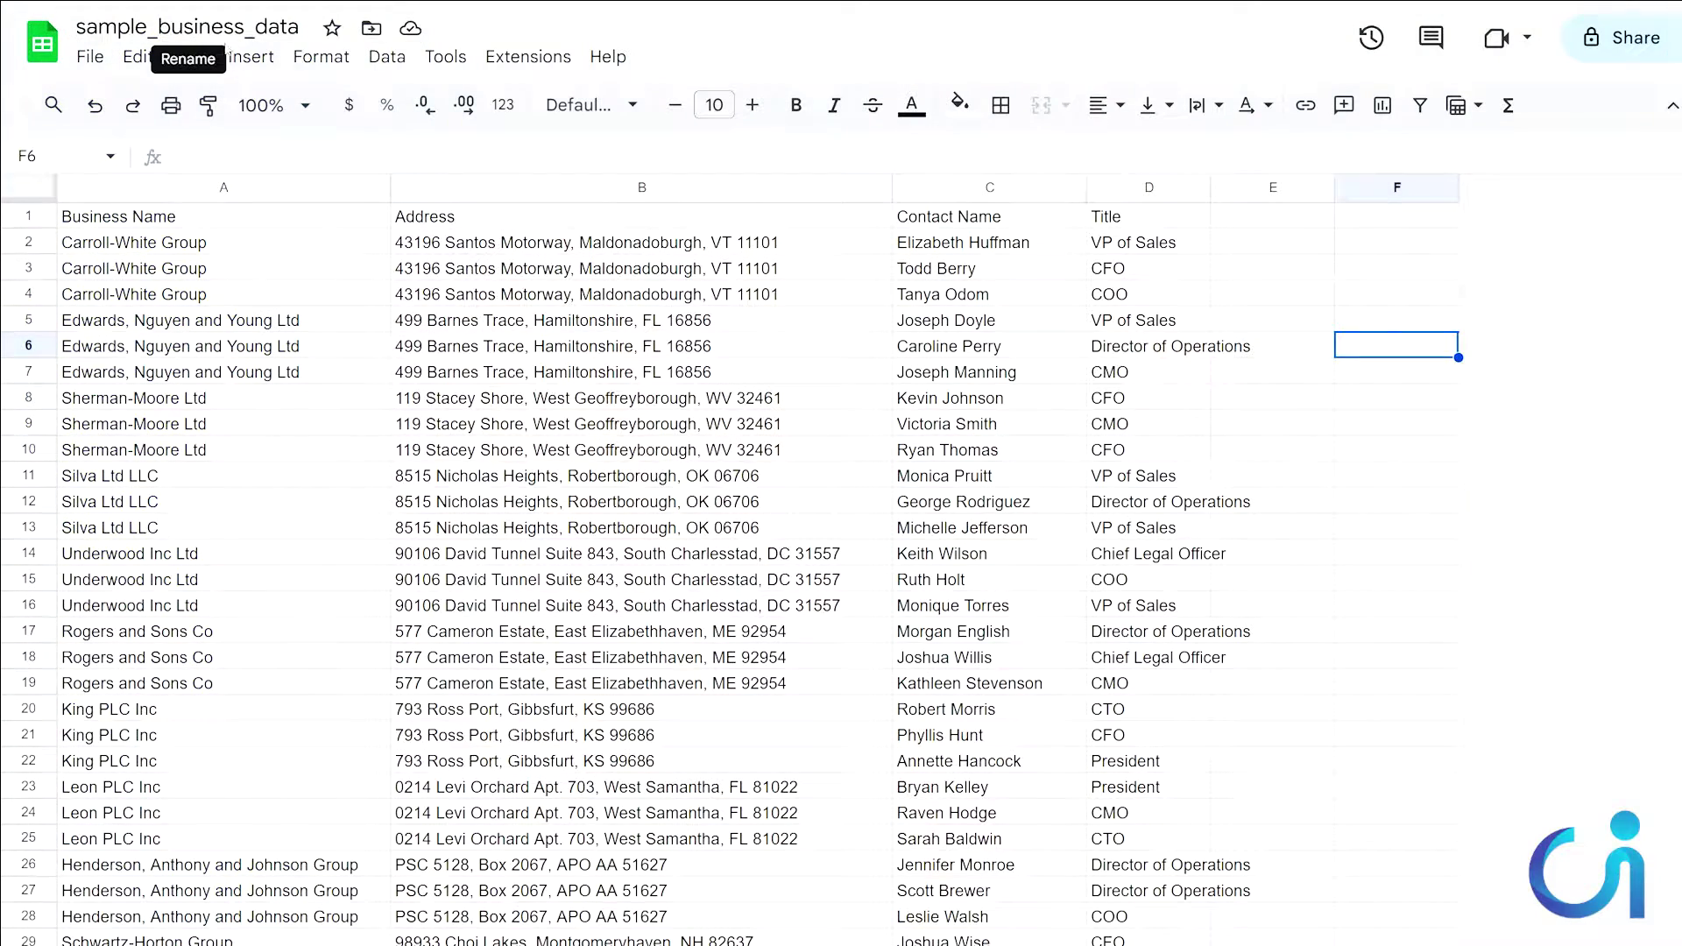
pyautogui.click(1294, 451)
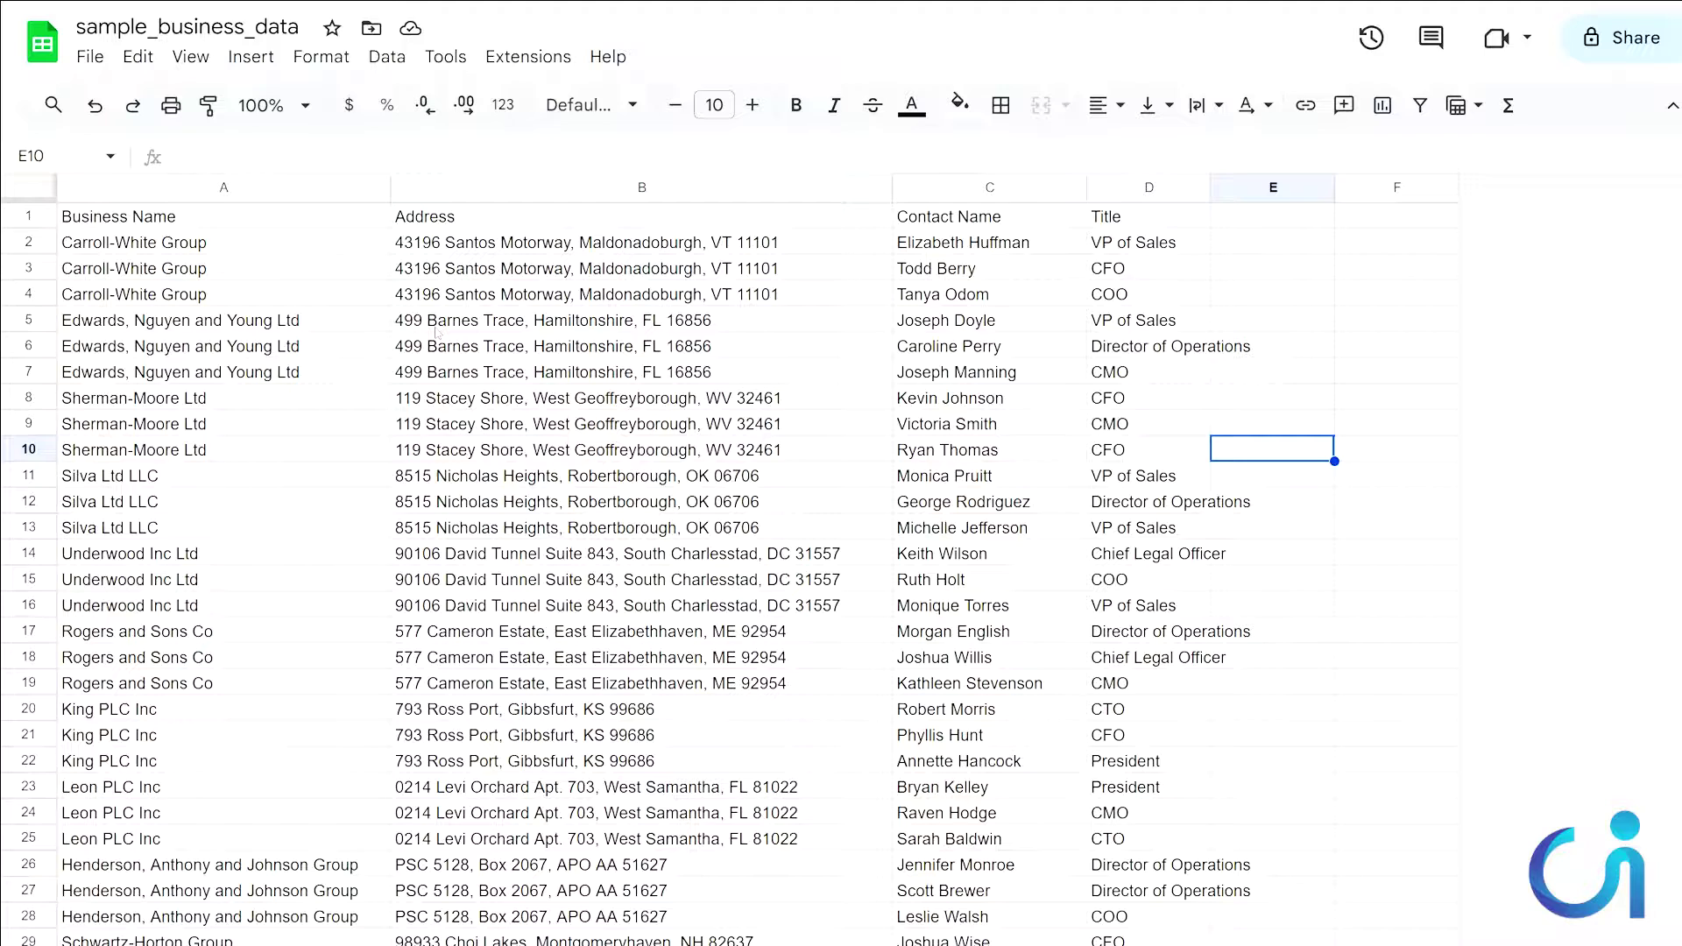
pyautogui.click(223, 245)
pyautogui.click(232, 269)
pyautogui.click(250, 299)
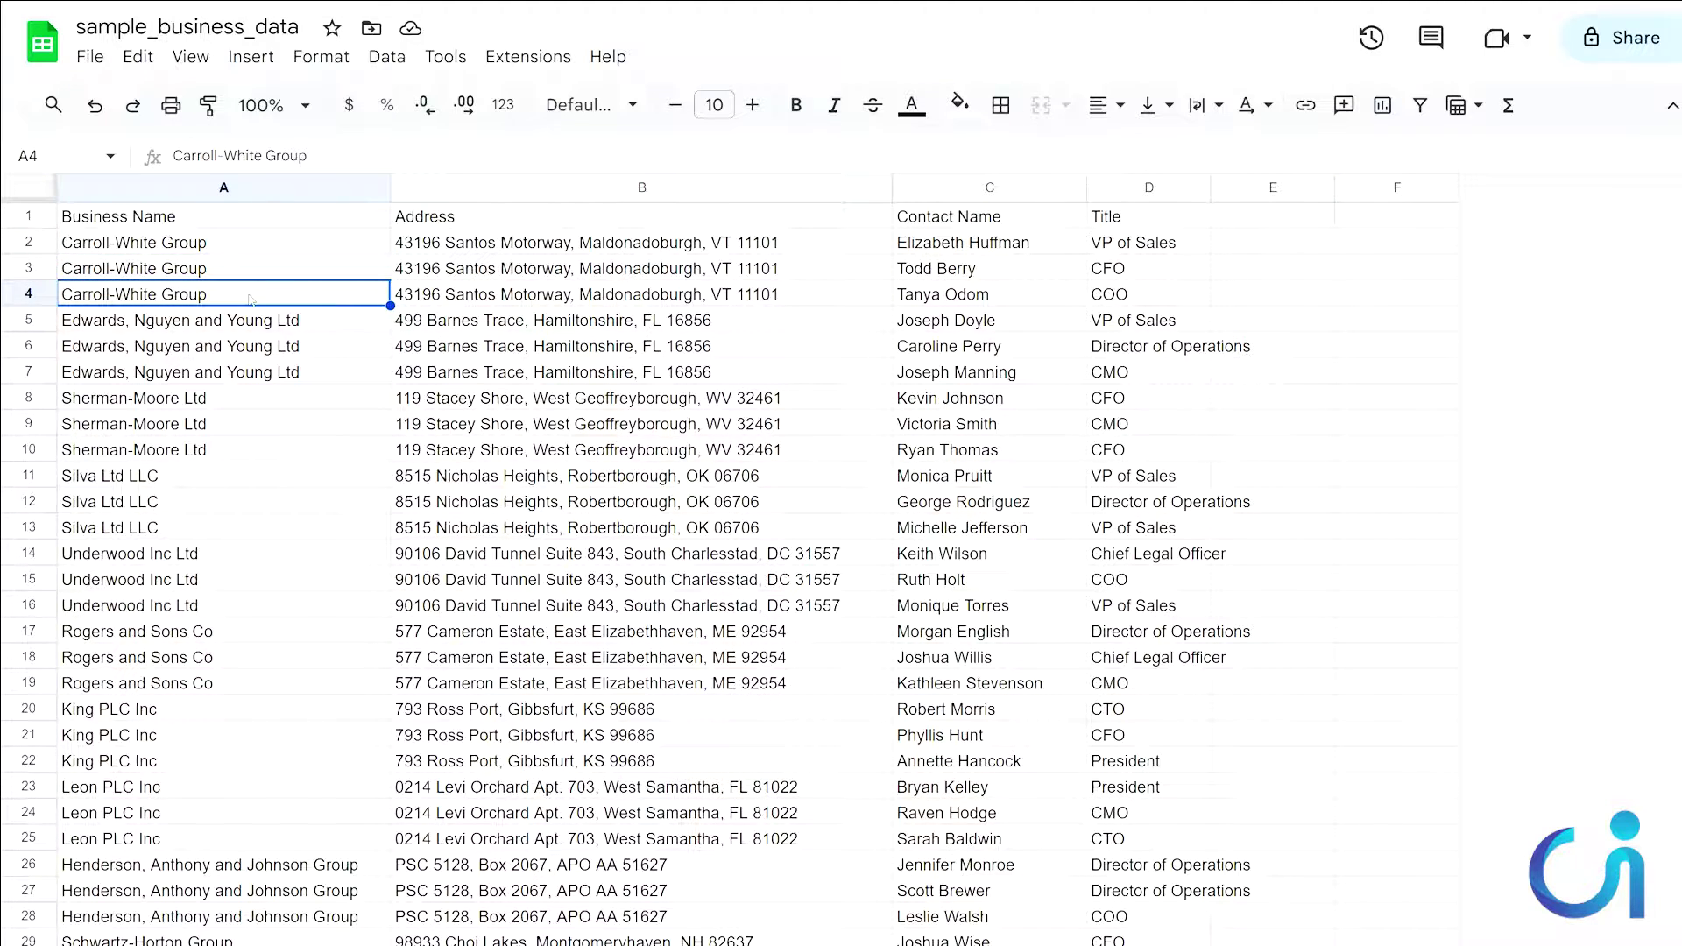
pyautogui.click(921, 336)
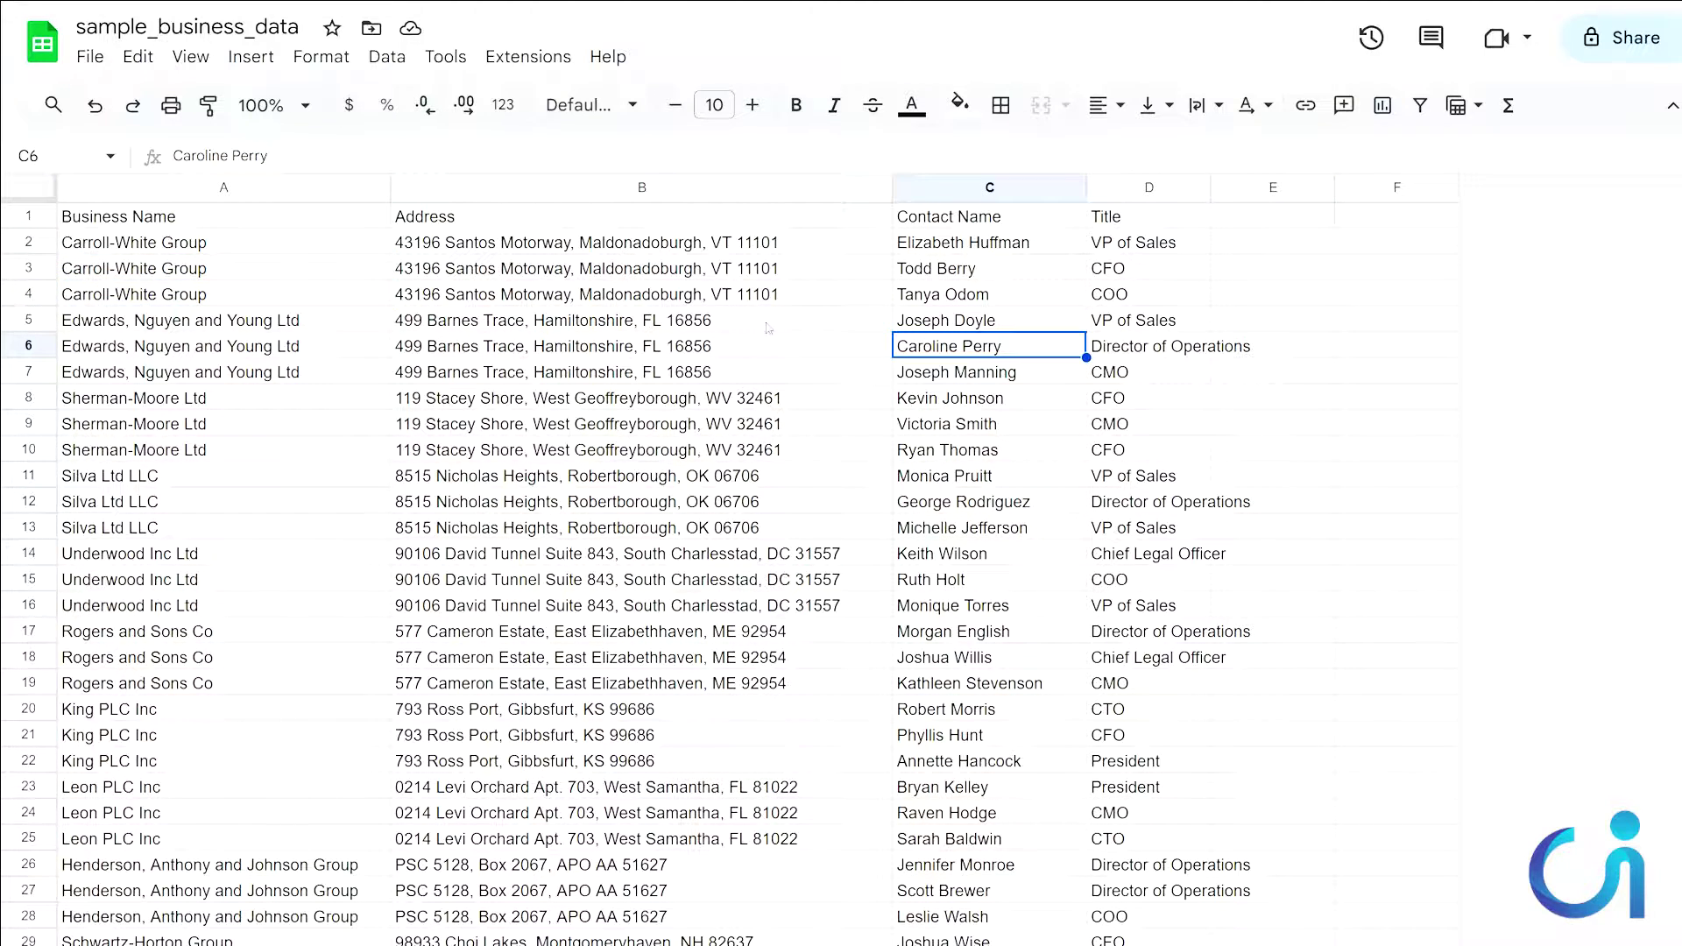
pyautogui.click(241, 244)
pyautogui.click(247, 263)
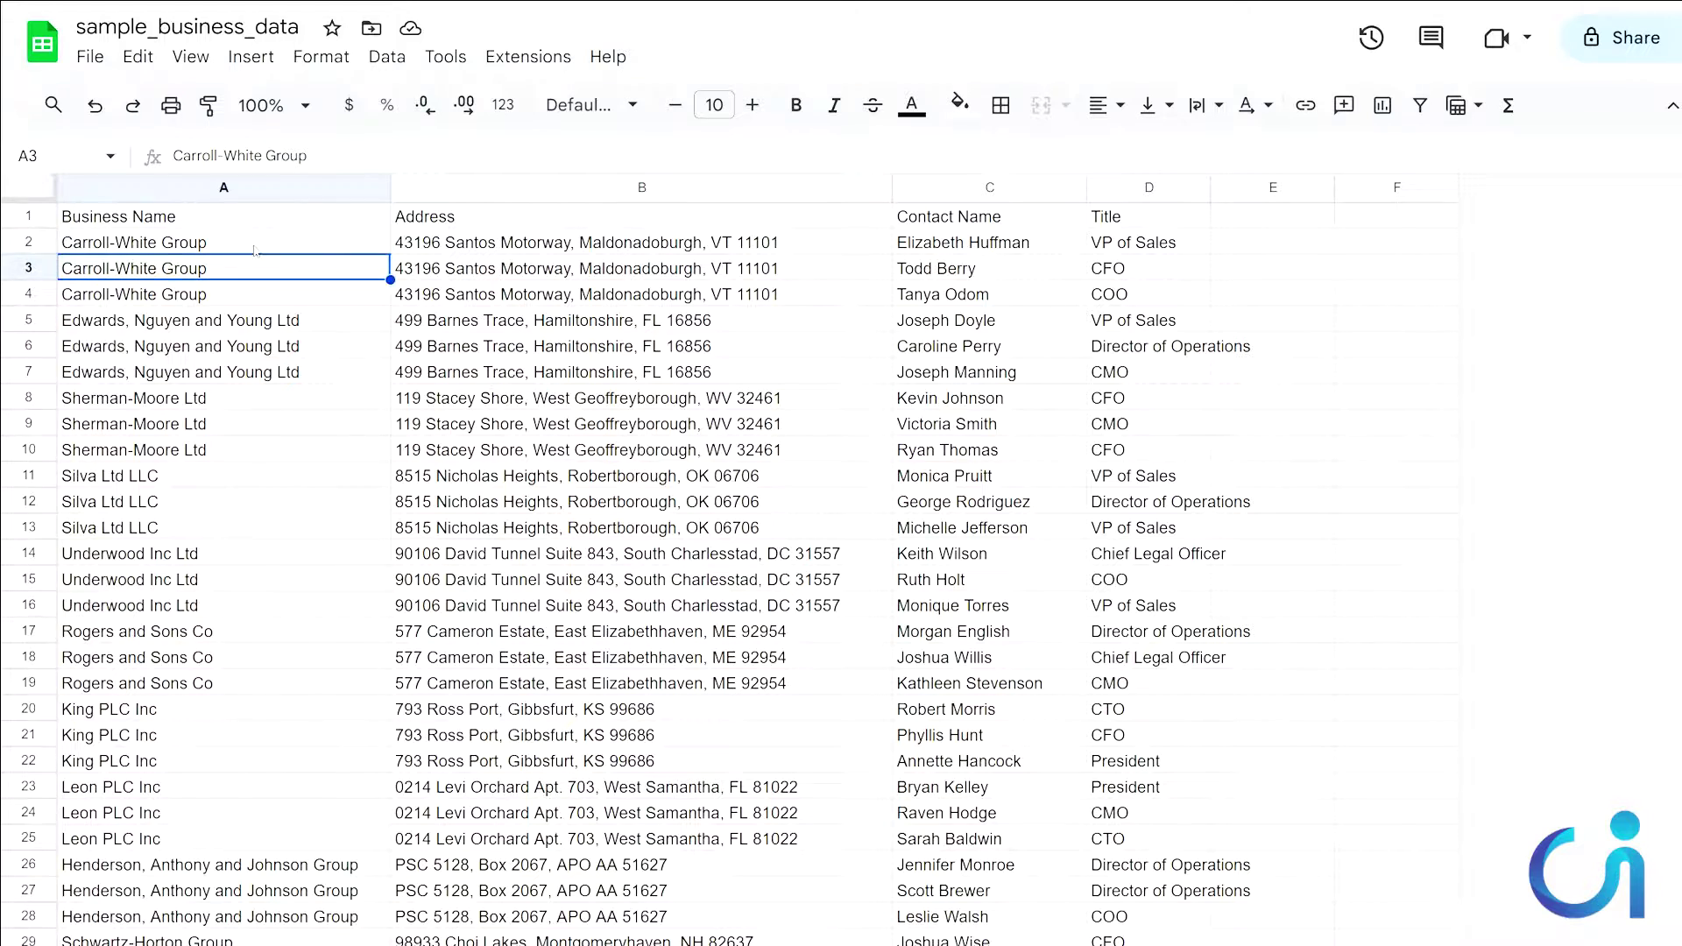
pyautogui.click(250, 246)
pyautogui.click(254, 261)
pyautogui.scroll(-5, 1357, 623)
pyautogui.scroll(5, 1365, 621)
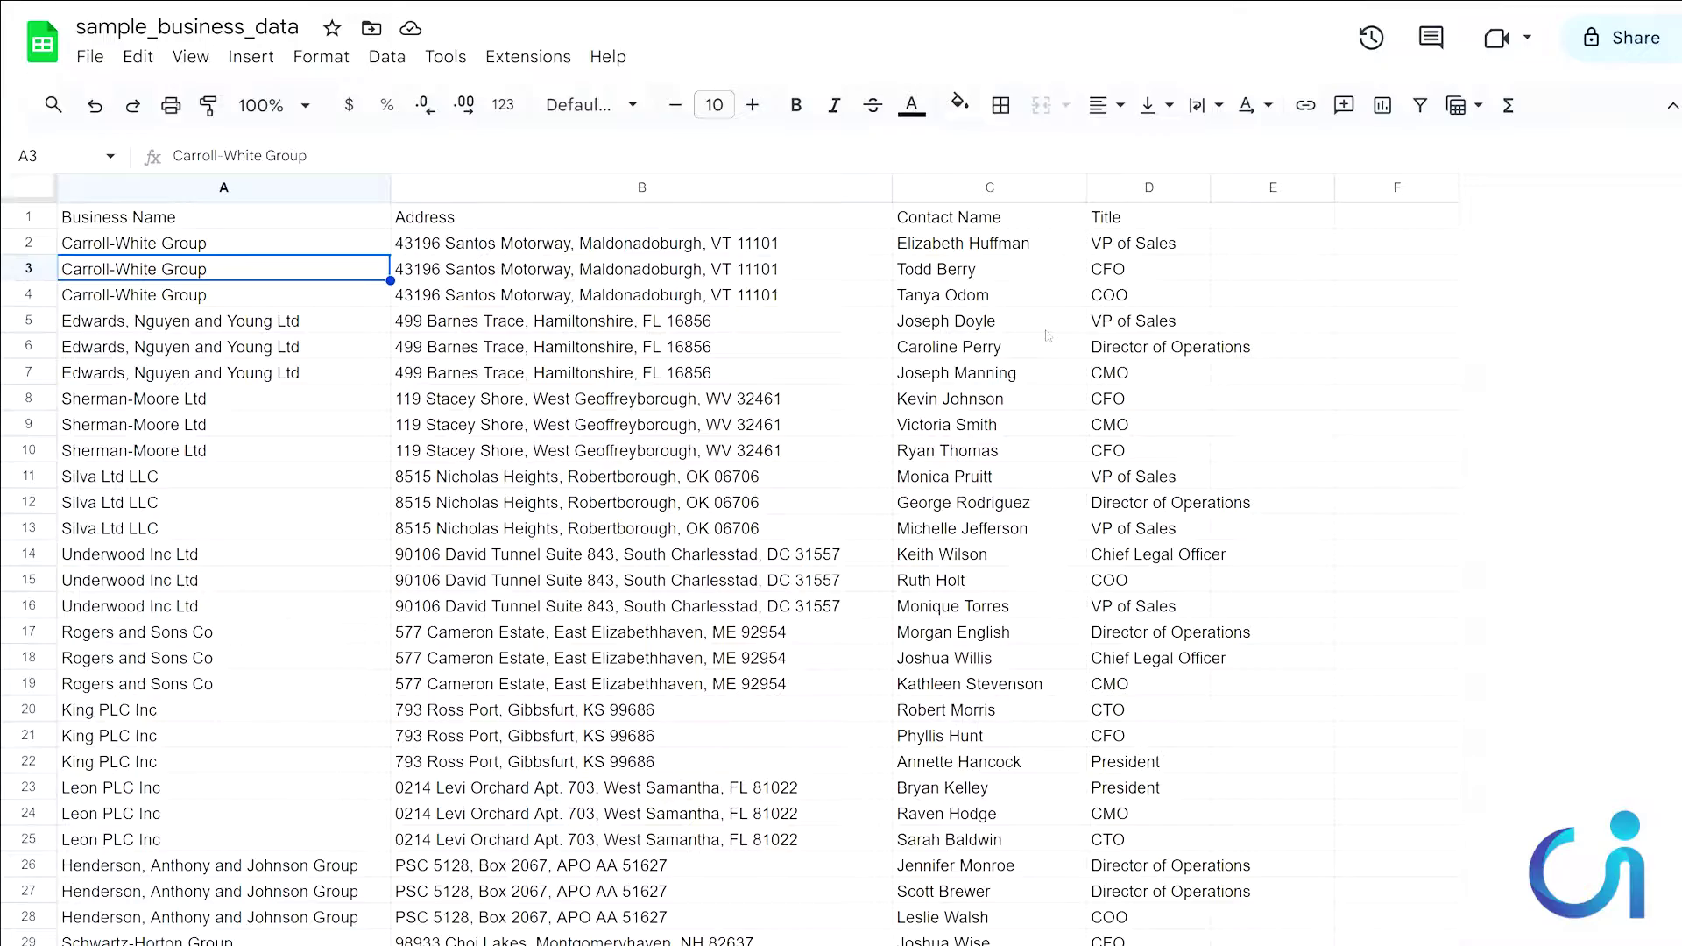
pyautogui.click(1068, 405)
pyautogui.hotkey('ctrl', 'f')
pyautogui.write('New Joshuafurt, WY')
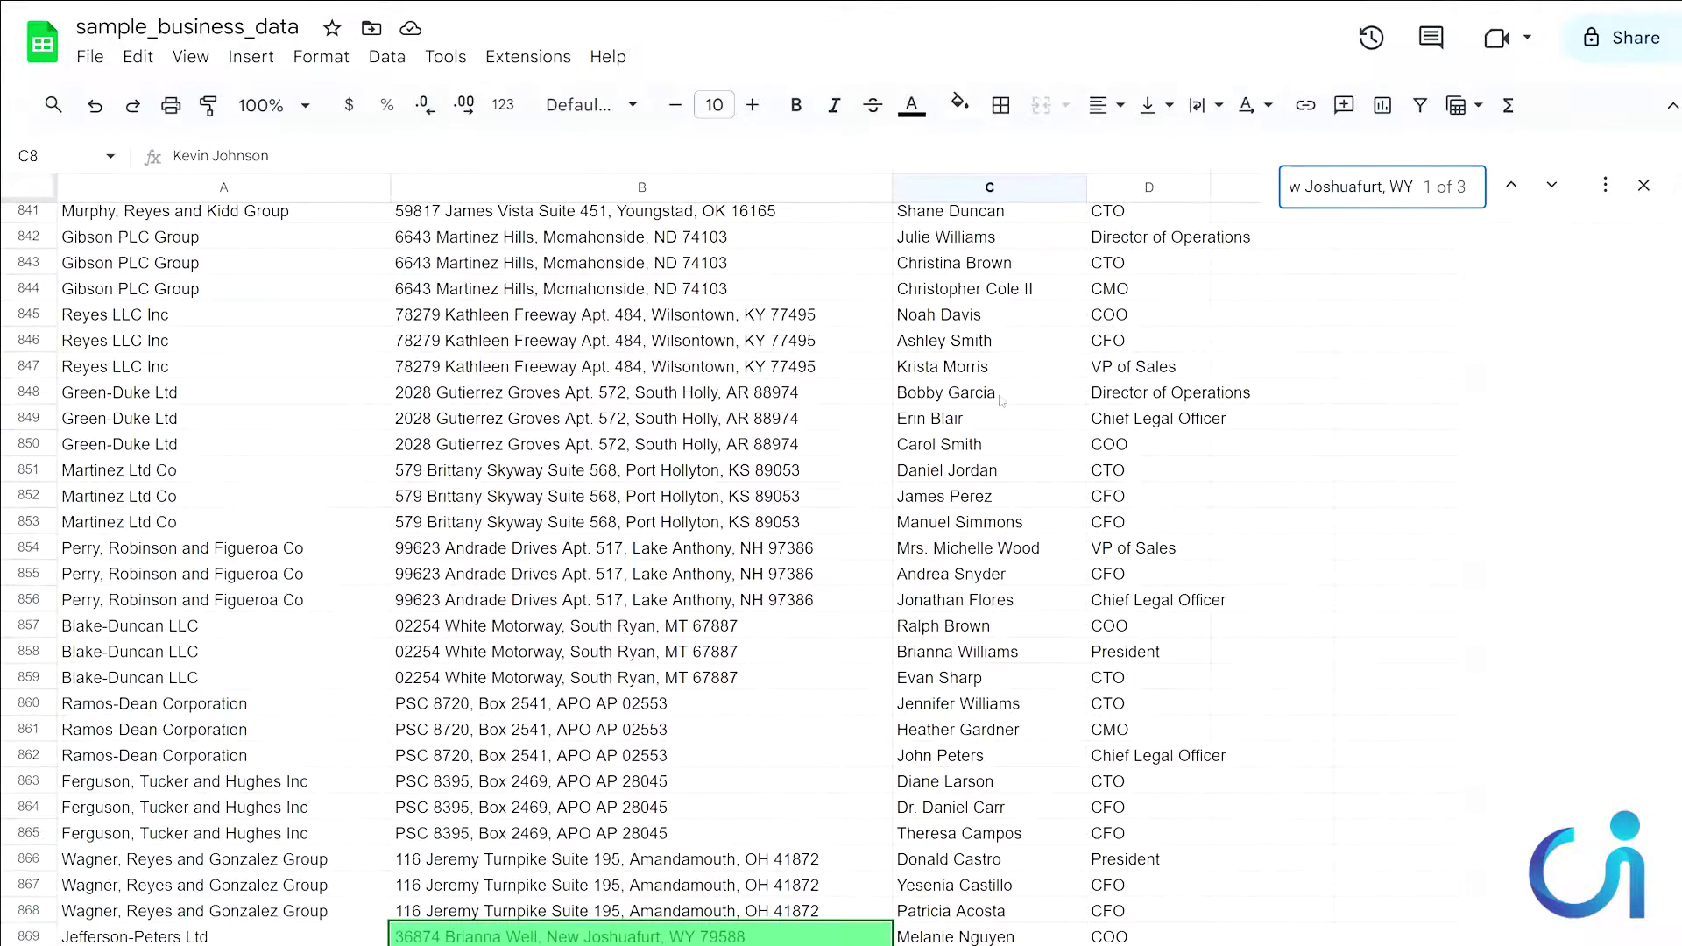
pyautogui.hotkey('ctrl', 'a')
pyautogui.write('kevin john')
pyautogui.scroll(-20, 648, 570)
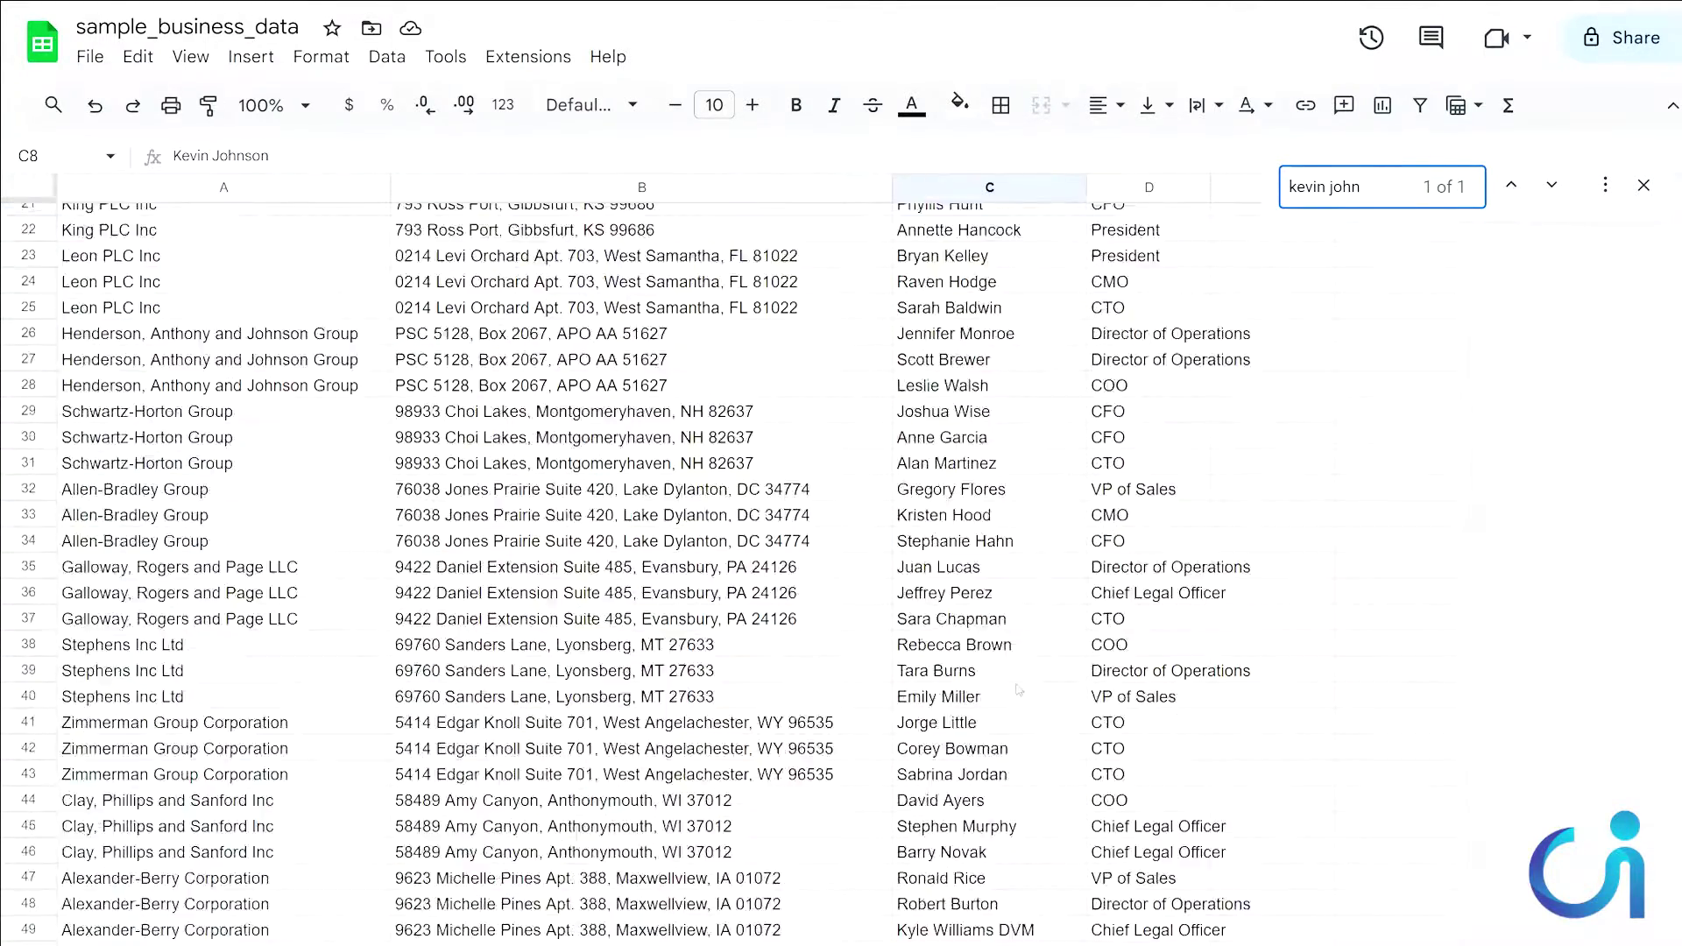
pyautogui.scroll(-20, 648, 569)
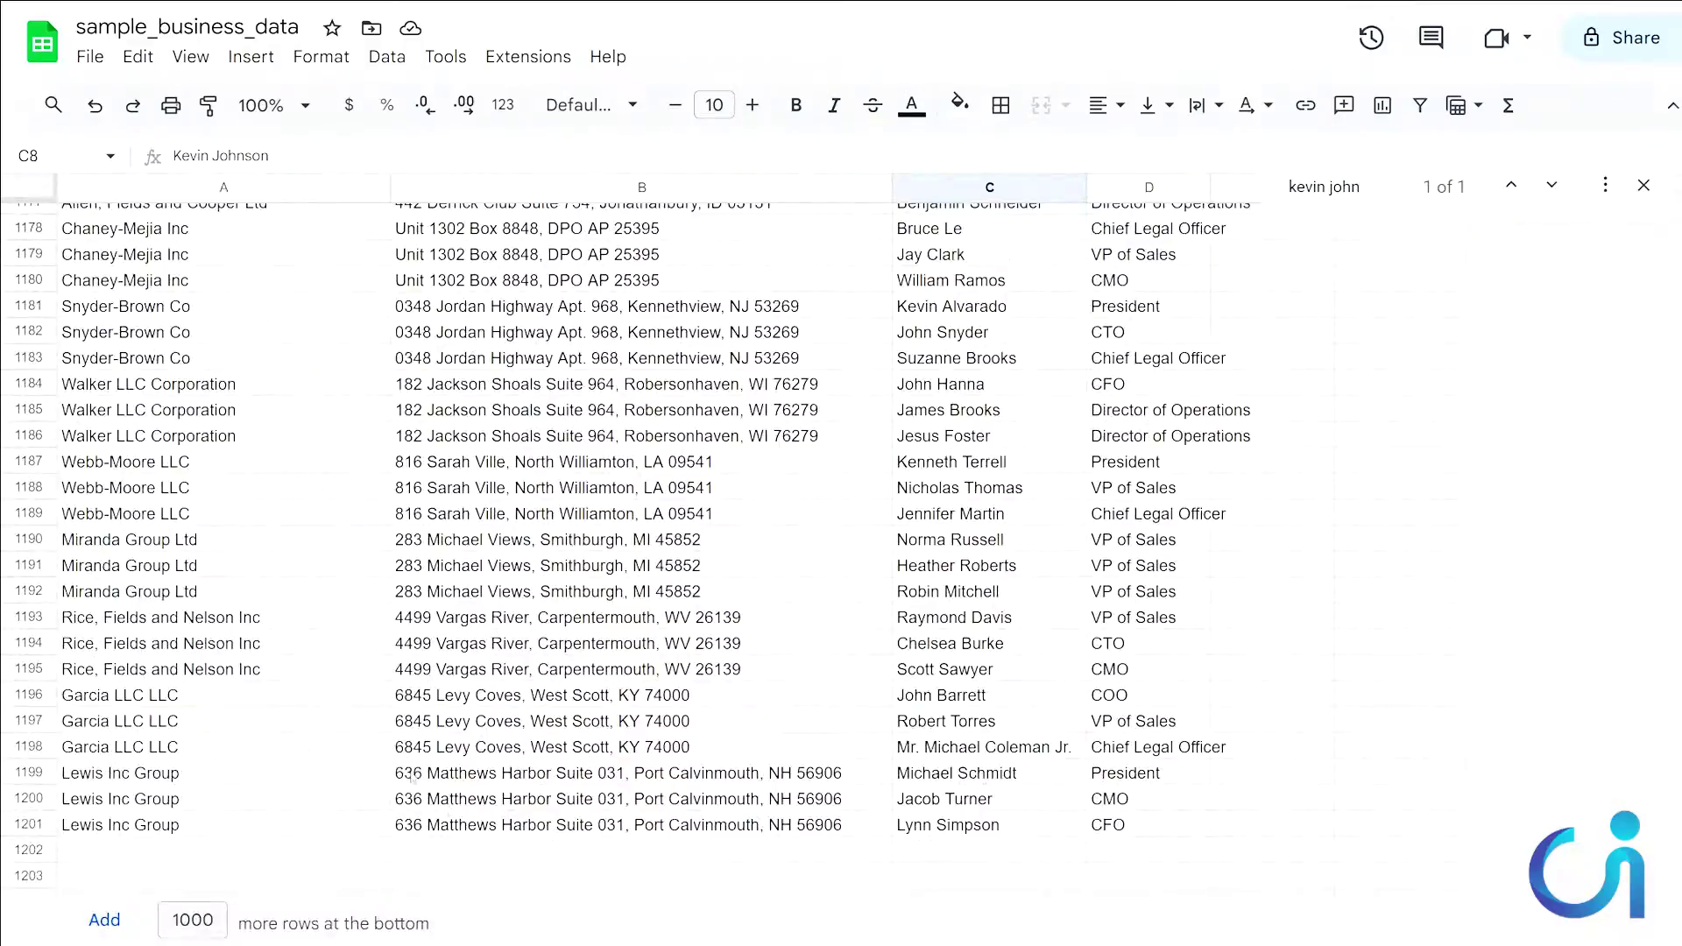
pyautogui.scroll(20, 234, 619)
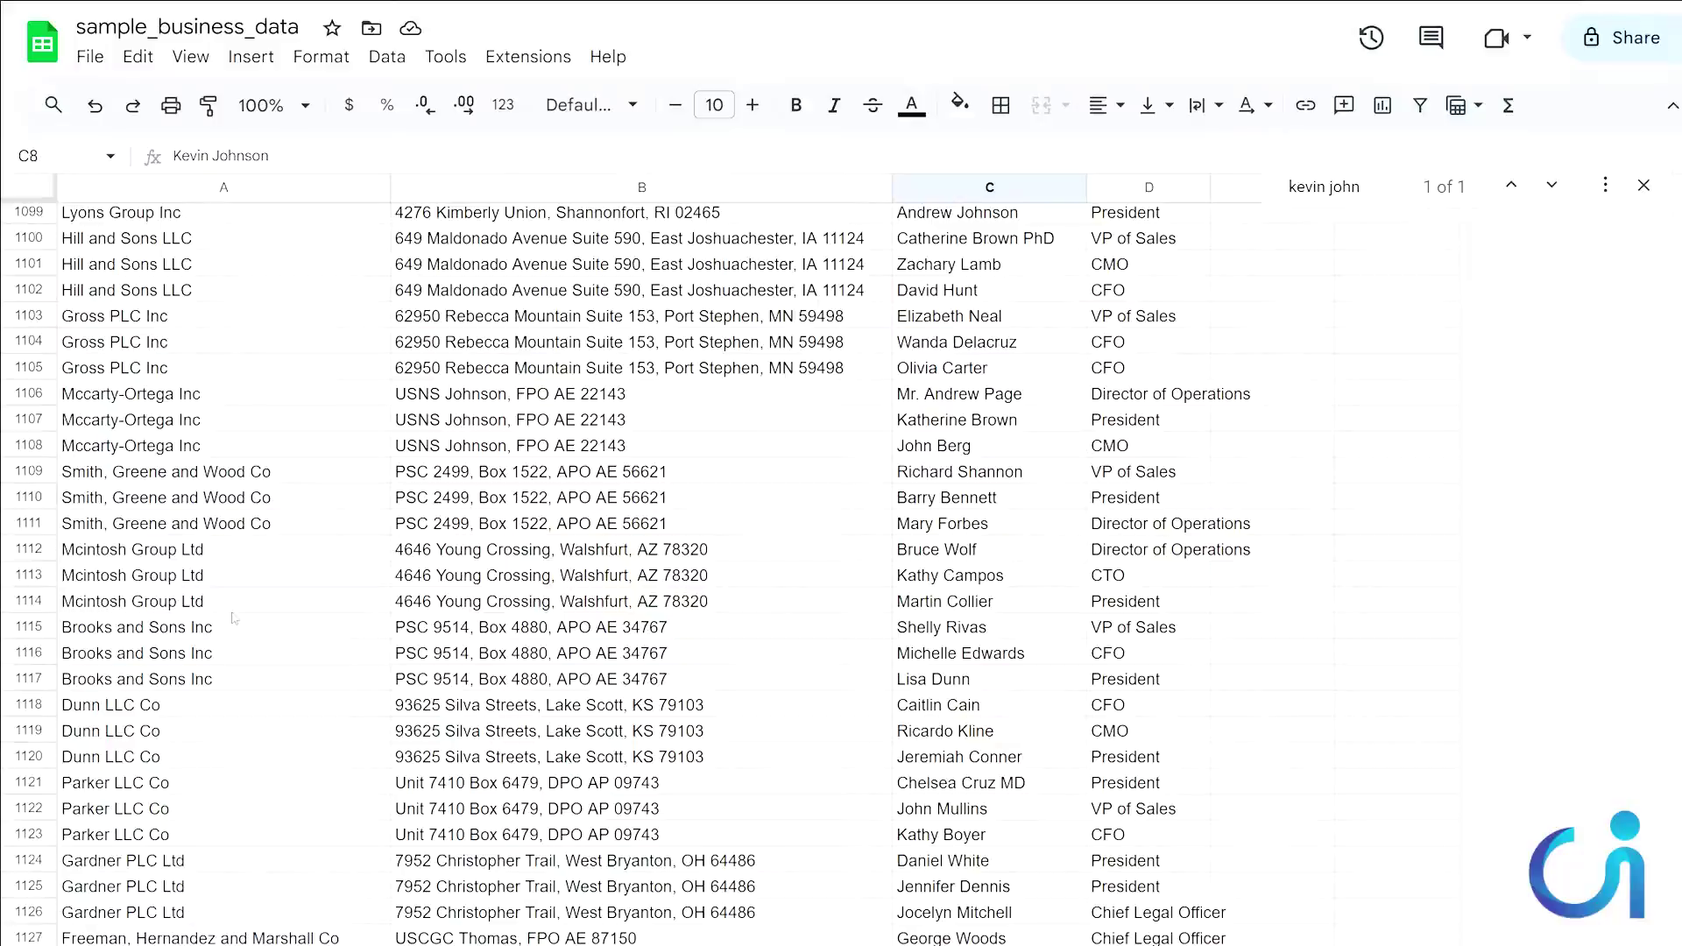
pyautogui.scroll(20, 1199, 430)
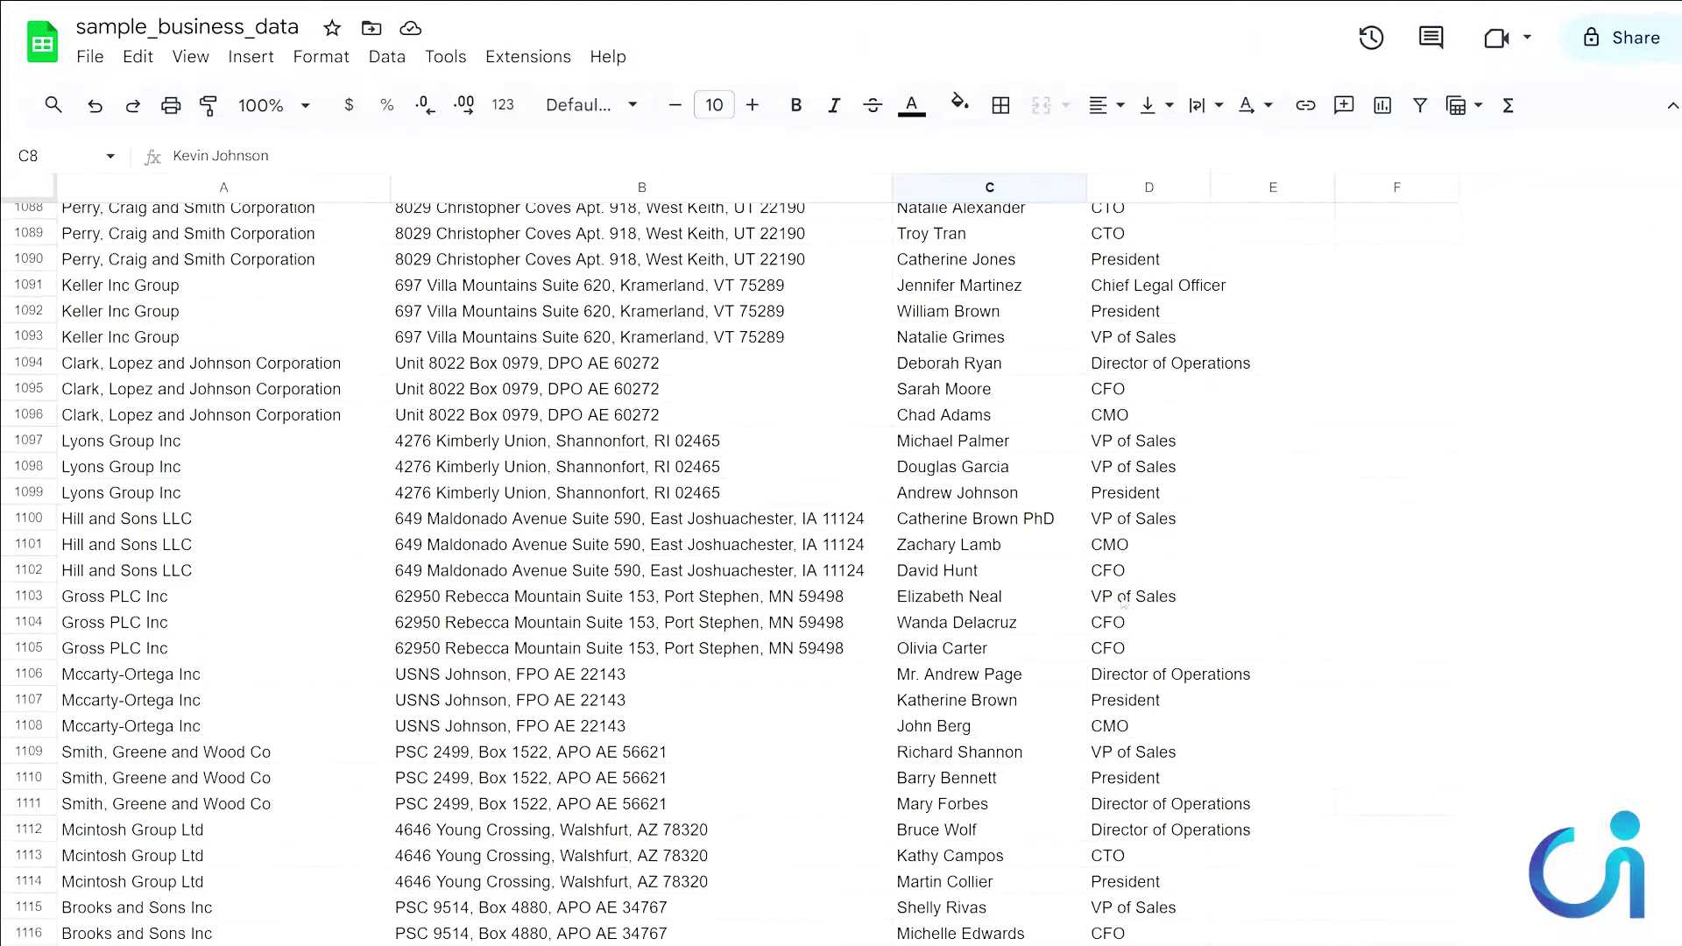
pyautogui.scroll(14, 1105, 596)
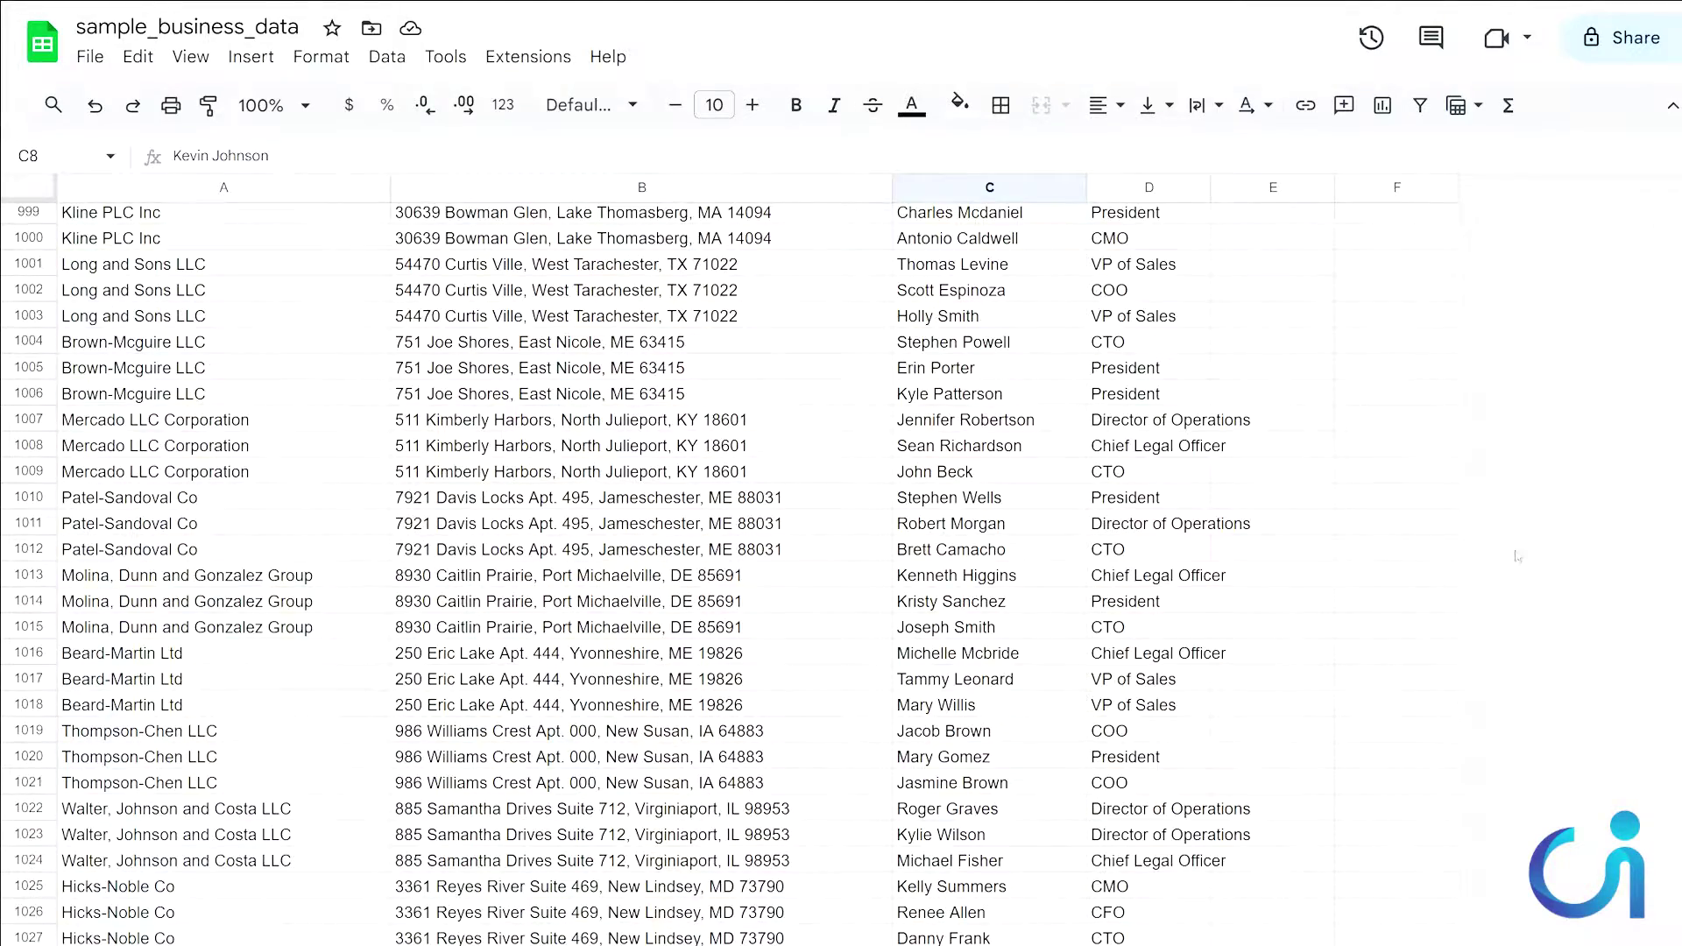
pyautogui.hotkey('ctrl', 'BackSpace')
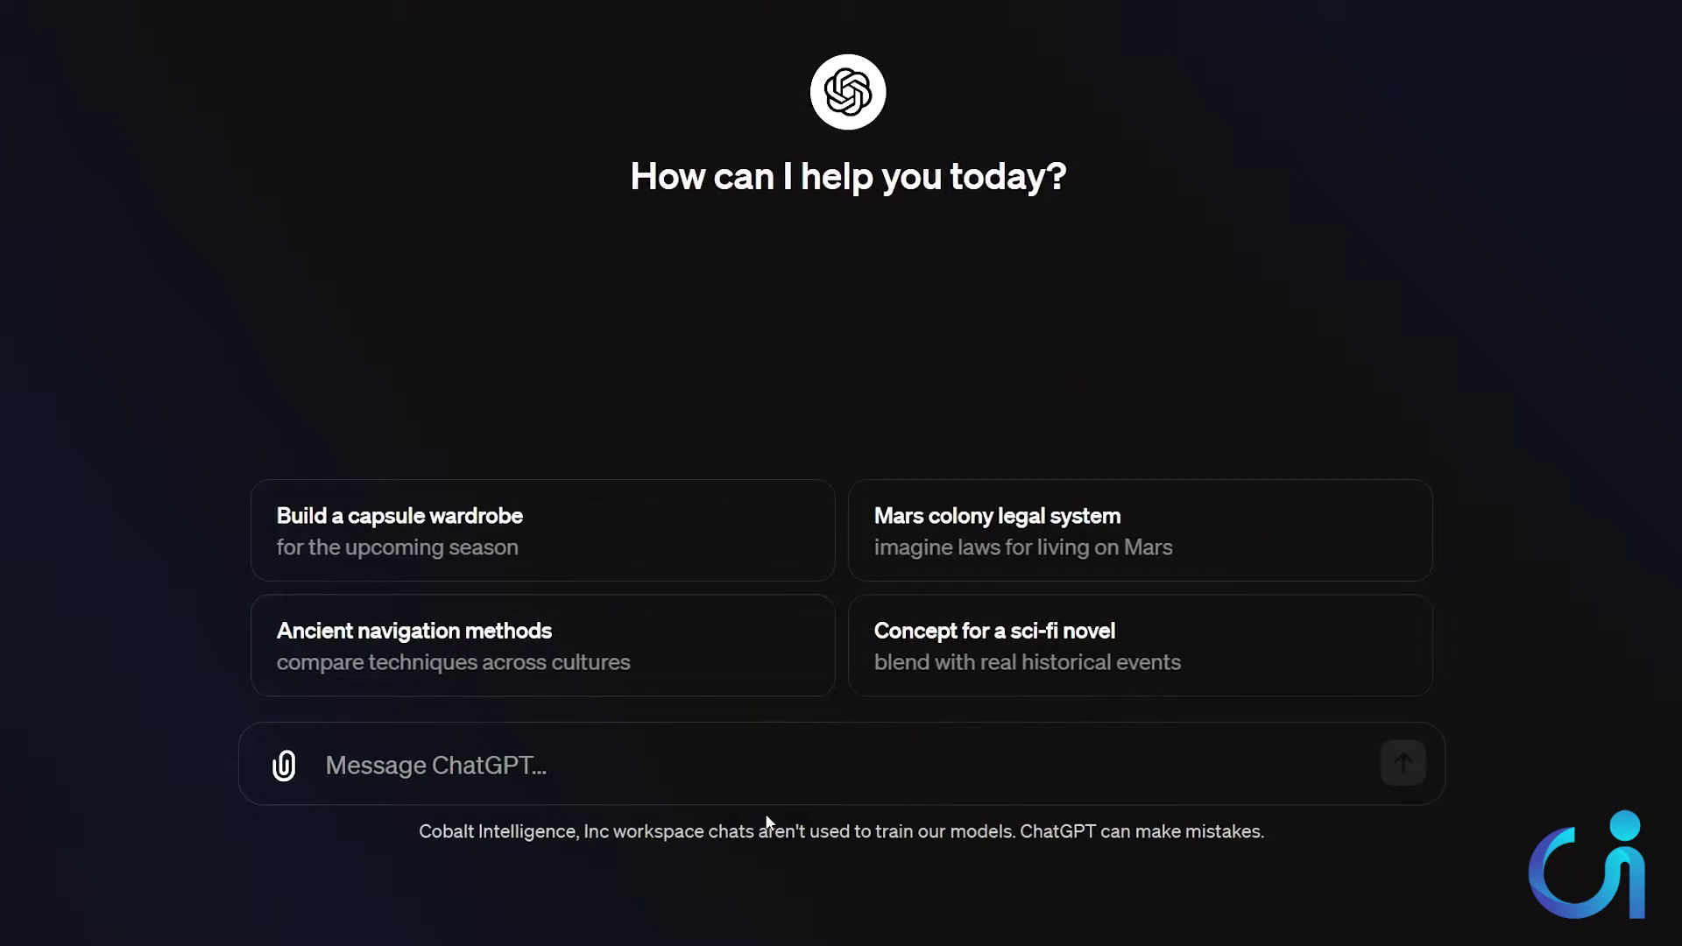
# Step: Draft a two-line prompt to dedupe the businesses CSV by business name, with a downloadable CSV and 25-row sample
pyautogui.write("I'm uploading a CSV of bu")
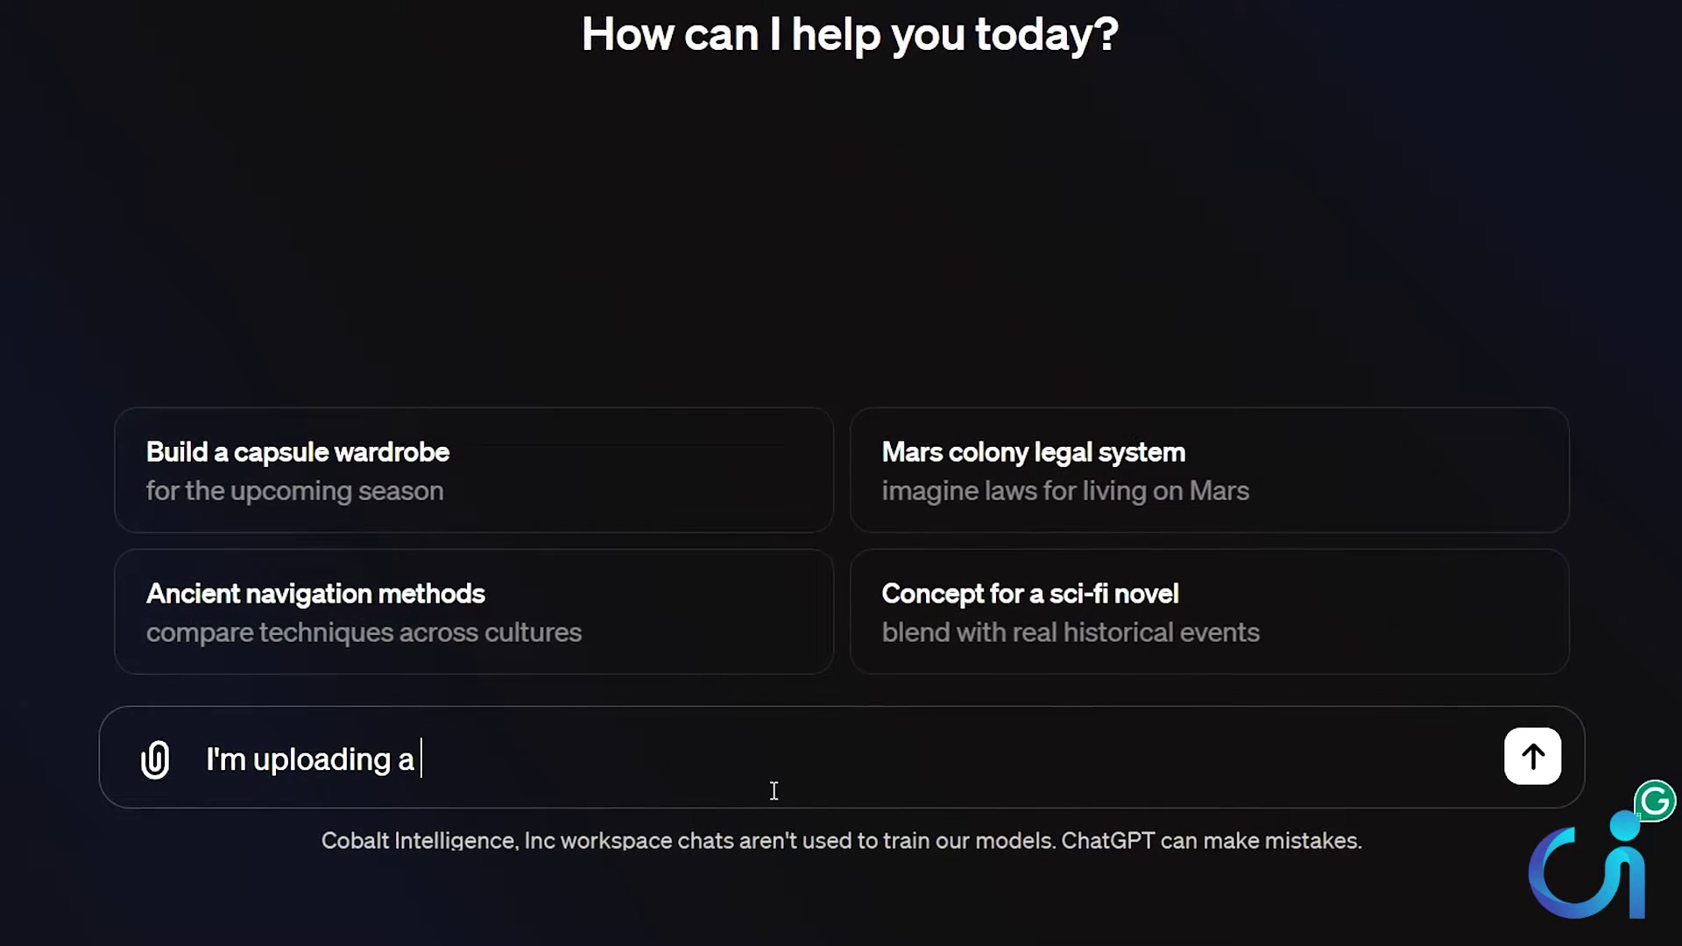
pyautogui.write('sinesses. Can yo')
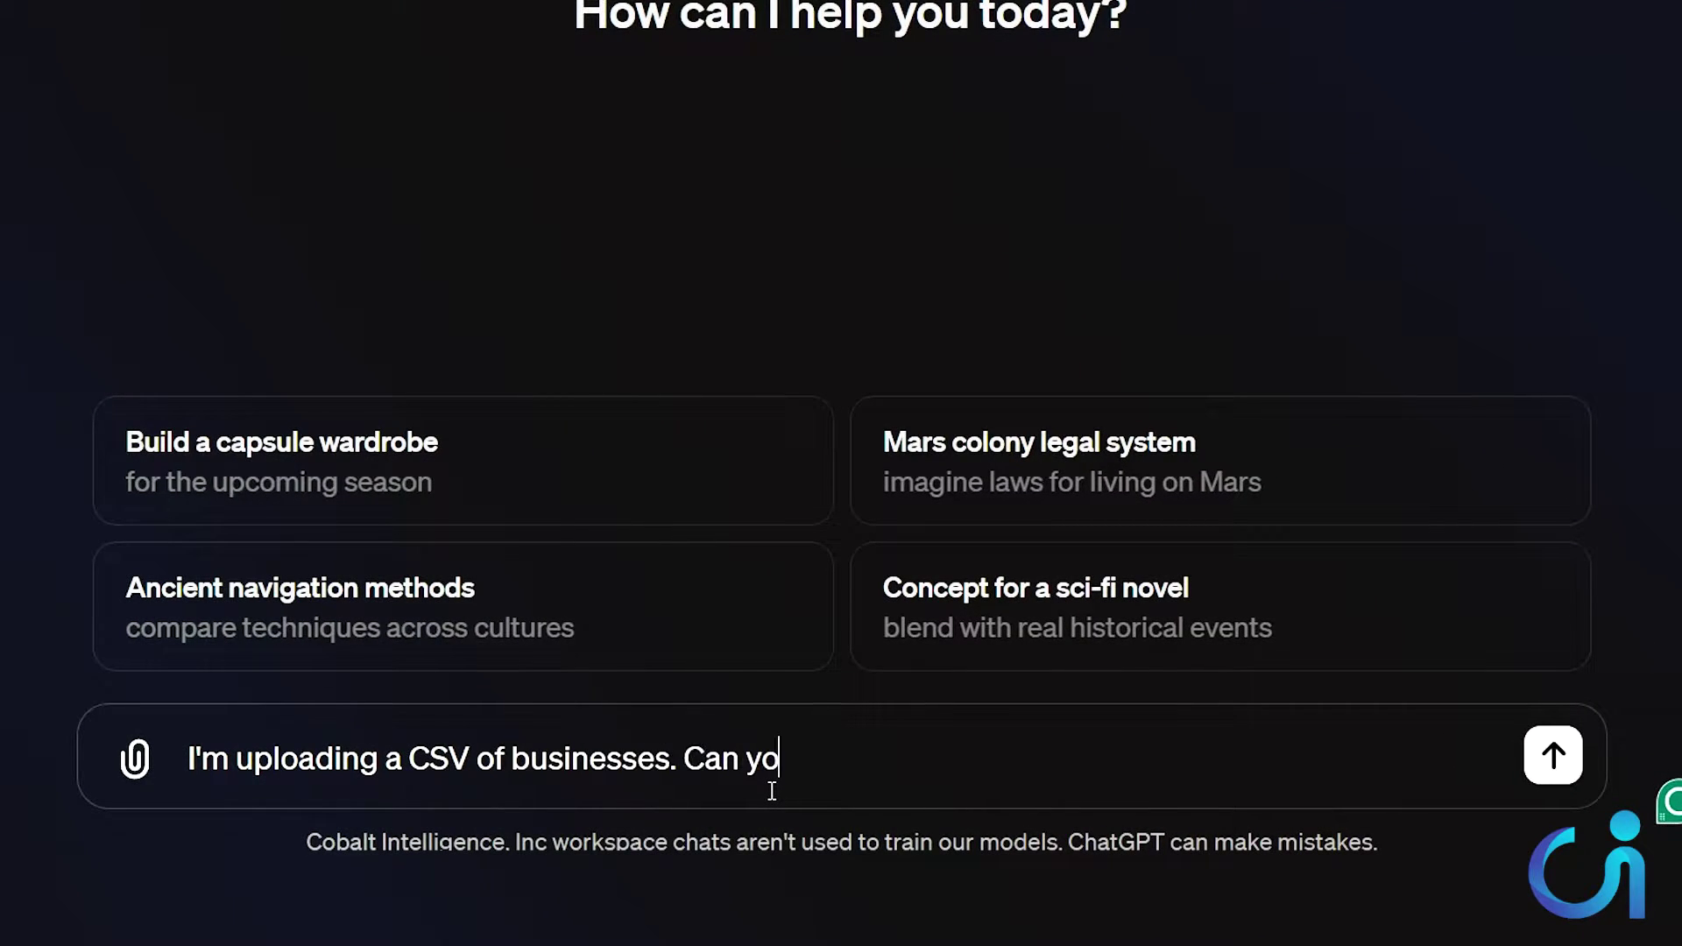
pyautogui.write('u please remove all dupl')
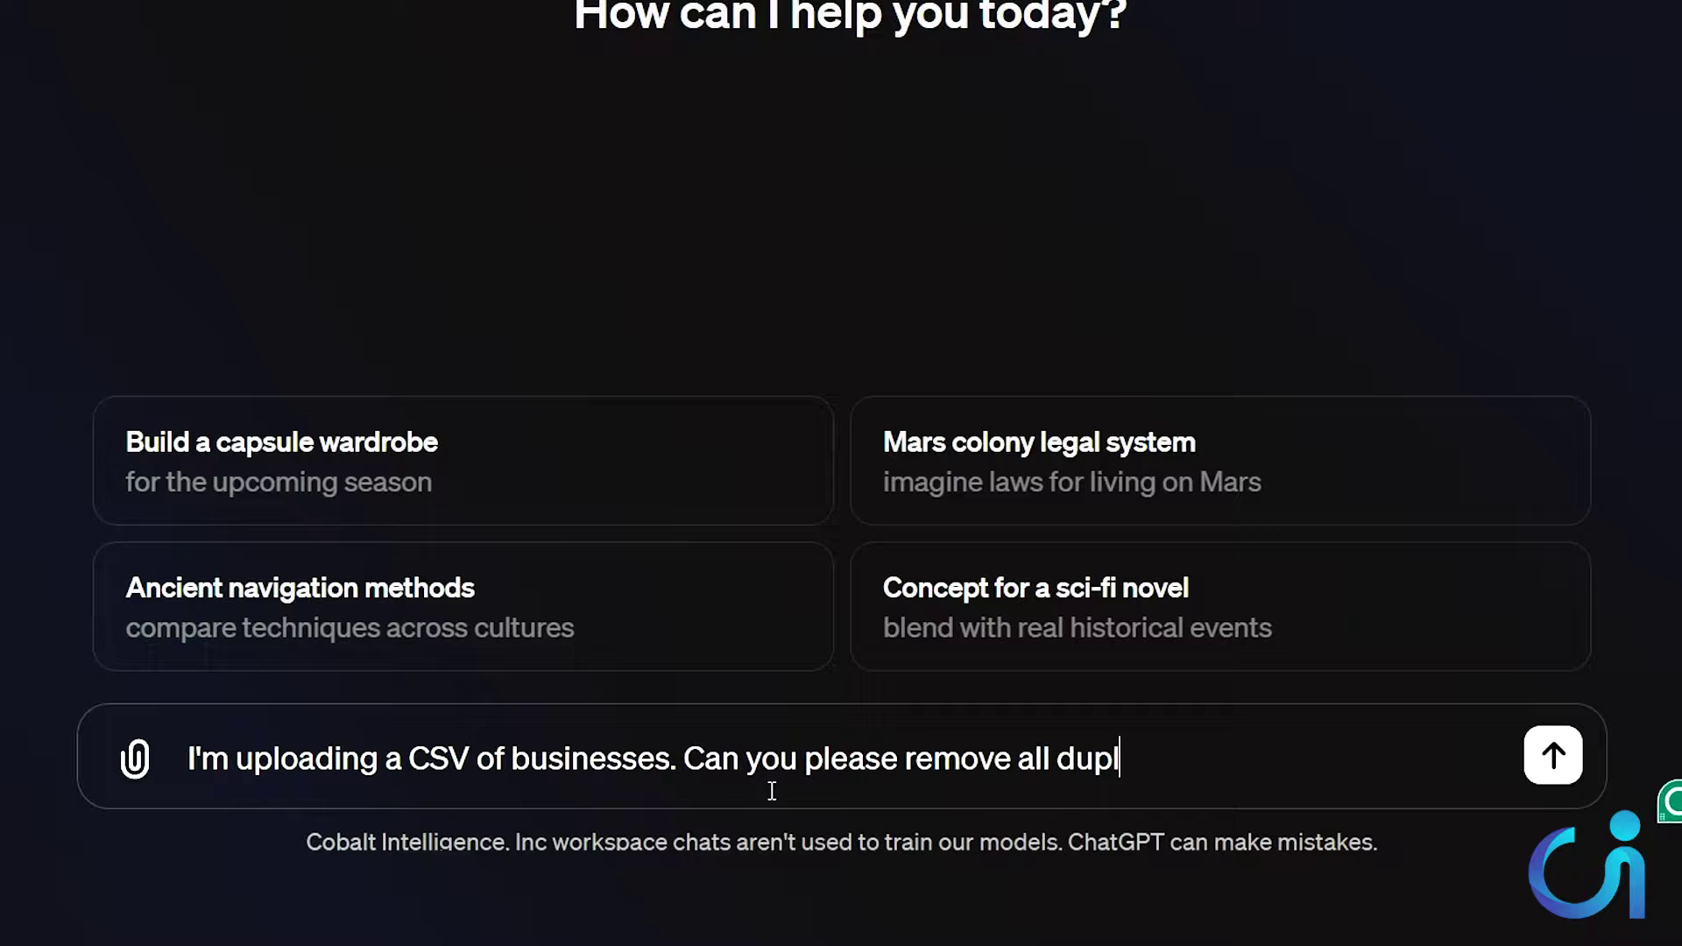
pyautogui.write('icates based on business name?')
pyautogui.hotkey('shift', 'Return')
pyautogui.hotkey('shift', 'Return')
pyautogui.write('C')
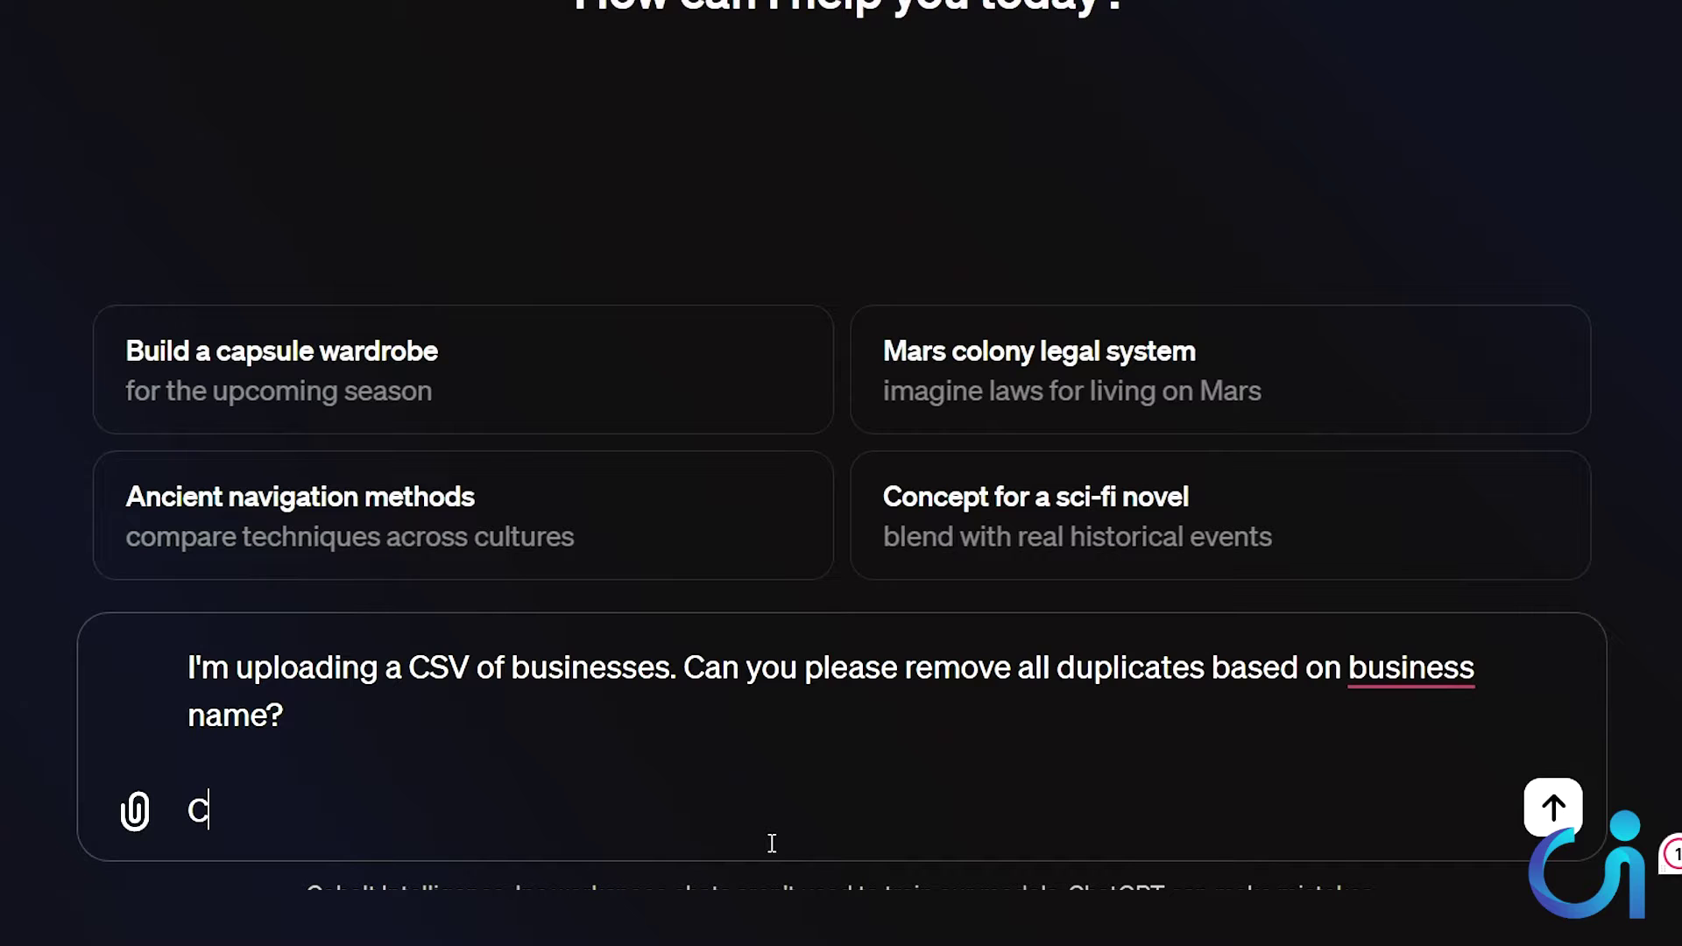
pyautogui.write('reate a CSV I can download and ')
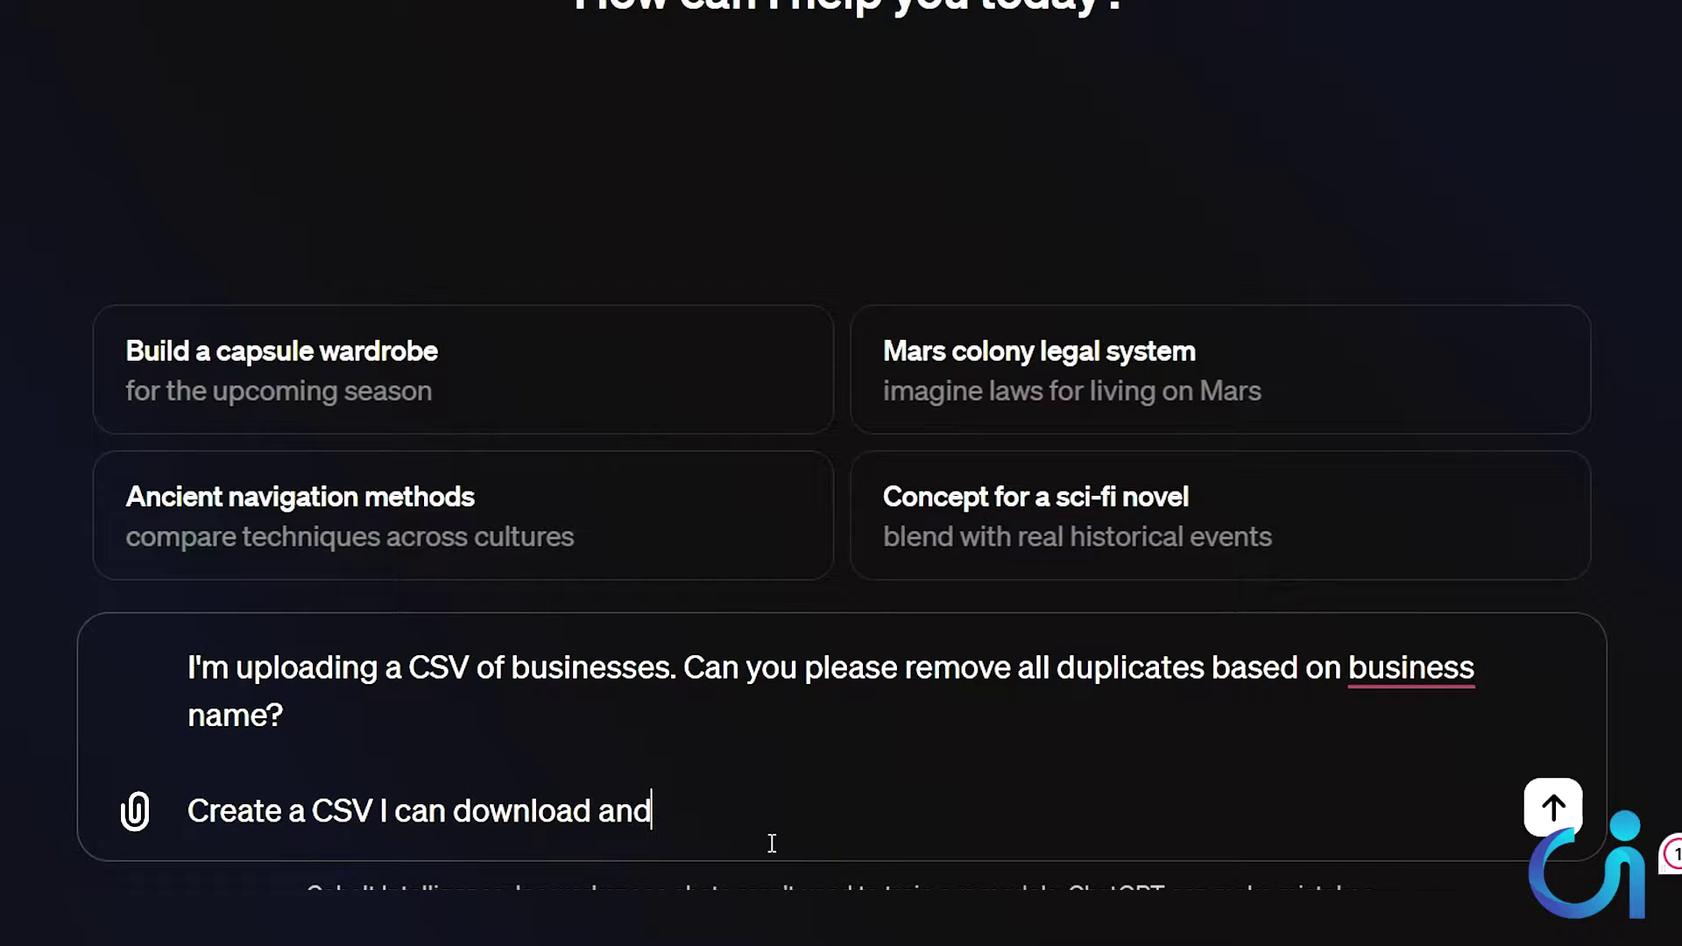
pyautogui.write('give')
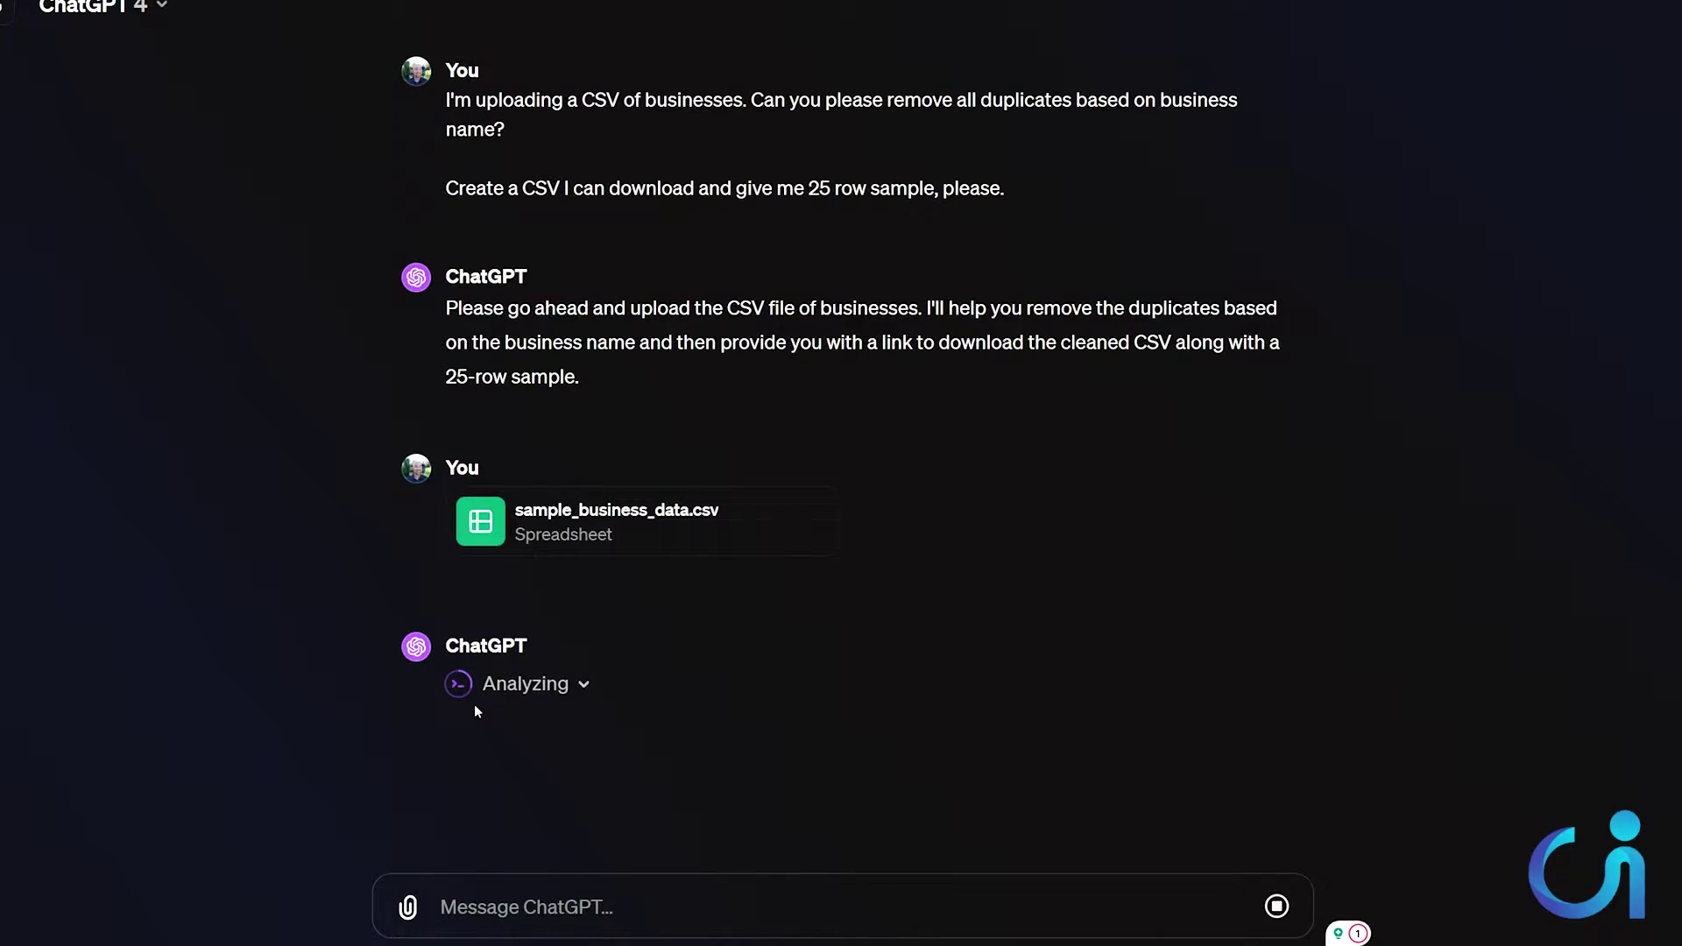
# Step: Reveal ChatGPT's code and review its 'Business Name' column fix, download link and sample table
pyautogui.click(580, 686)
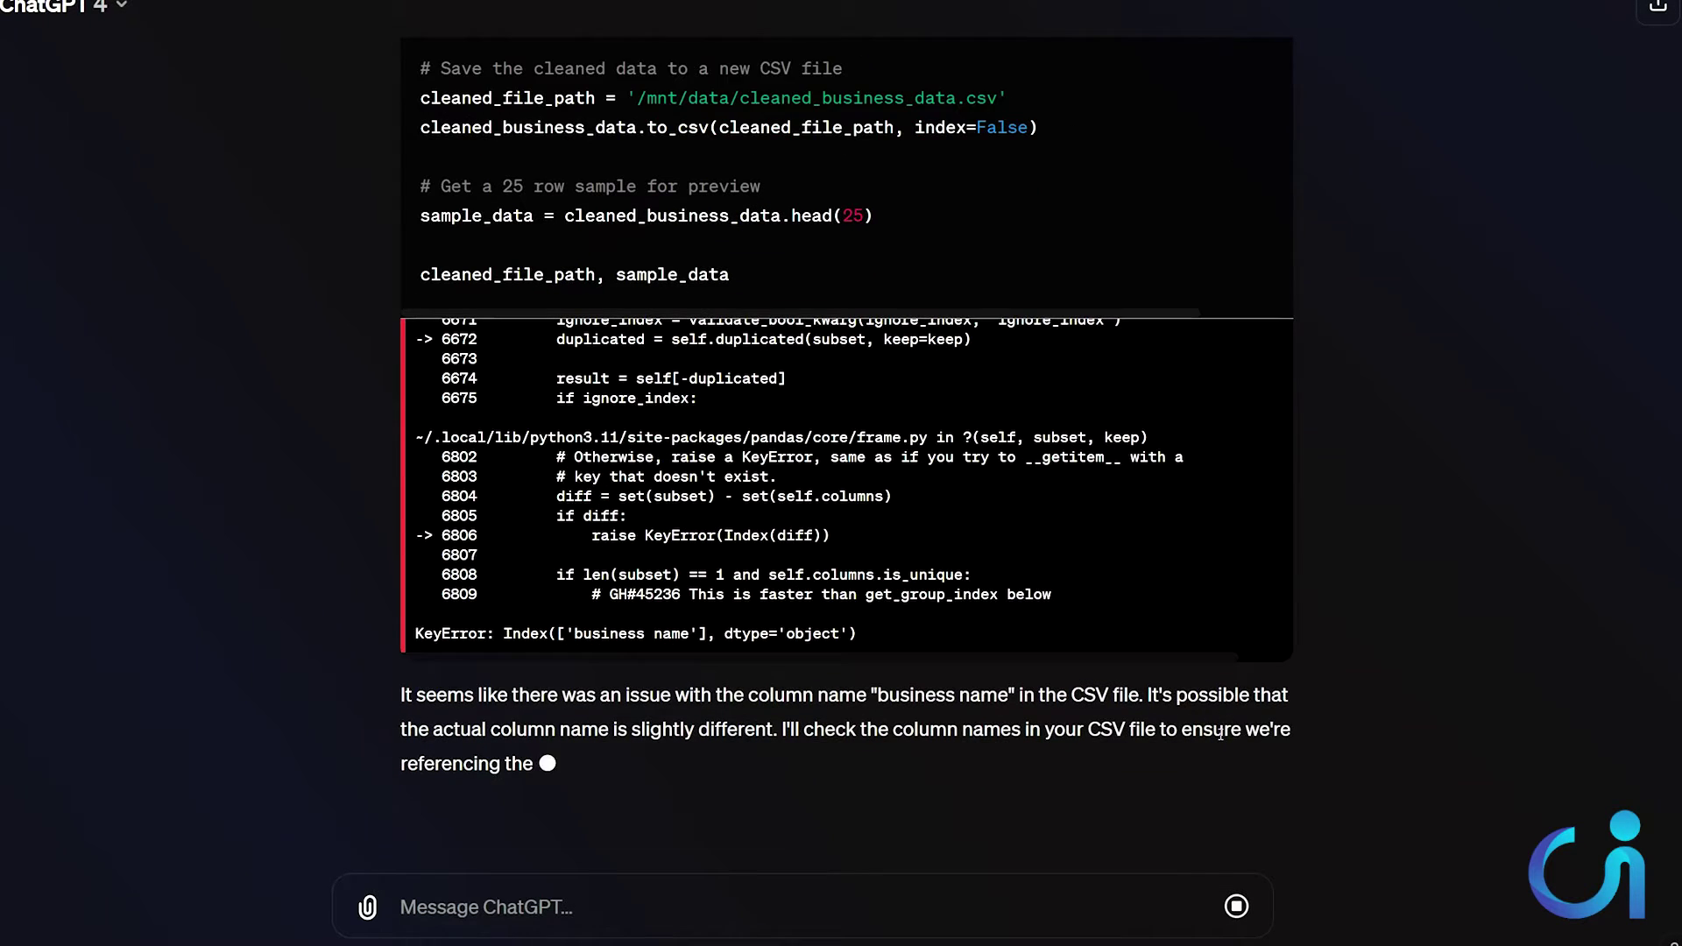
pyautogui.scroll(10, 691, 660)
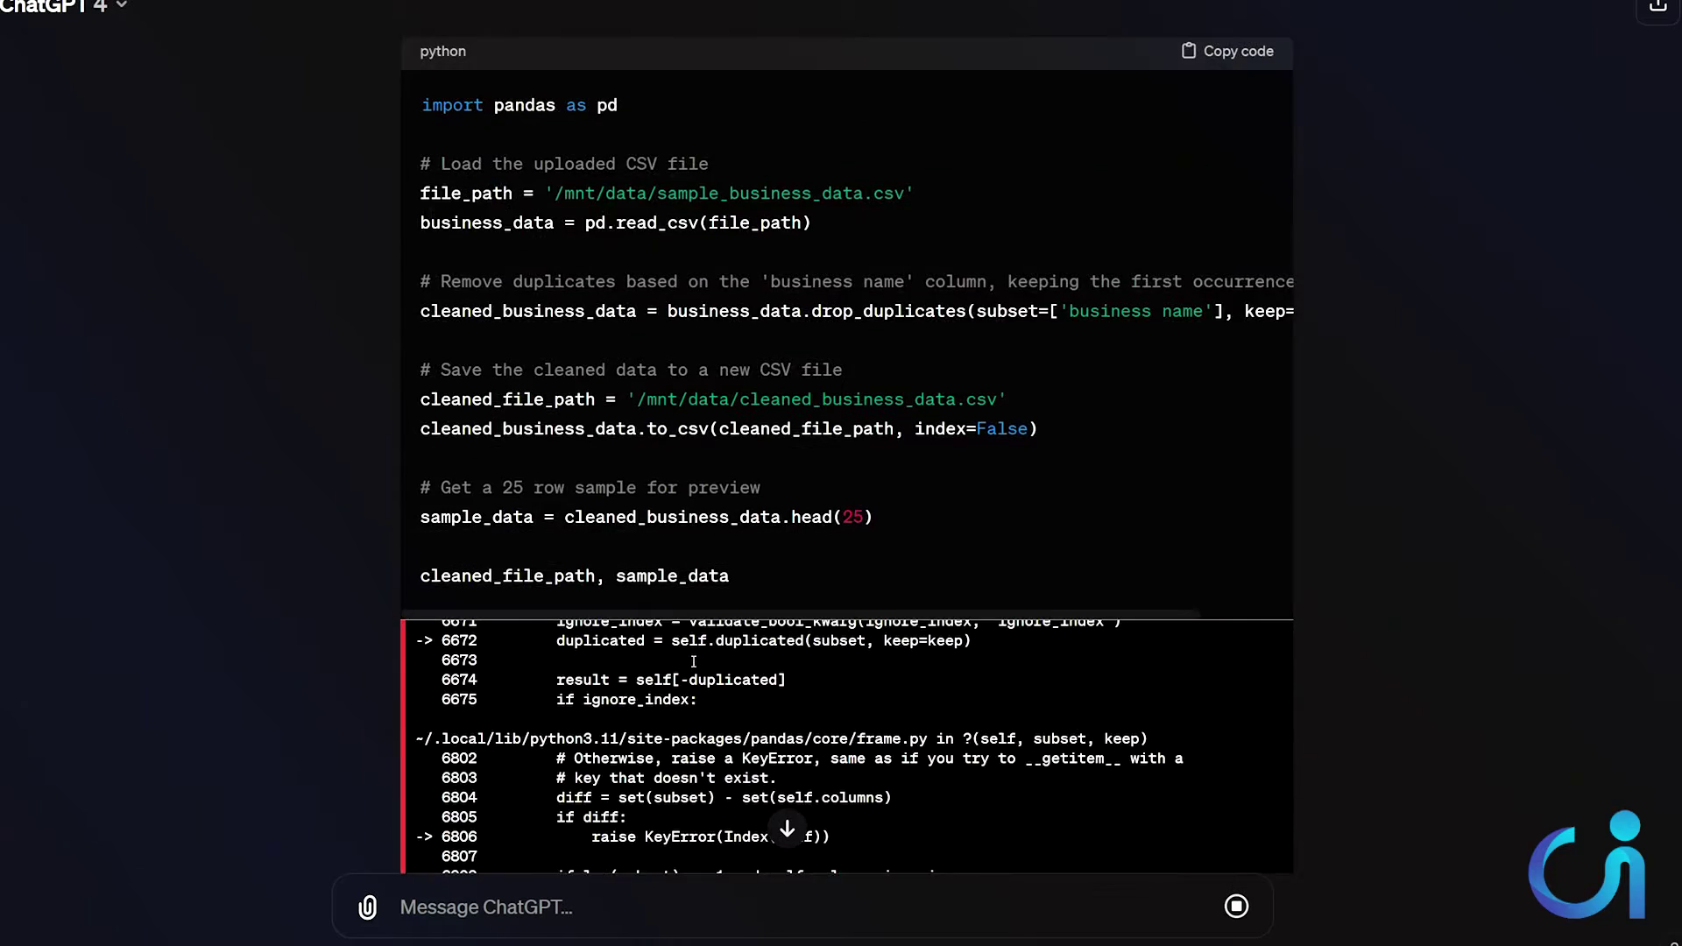
pyautogui.scroll(-7, 943, 359)
pyautogui.scroll(-5, 944, 359)
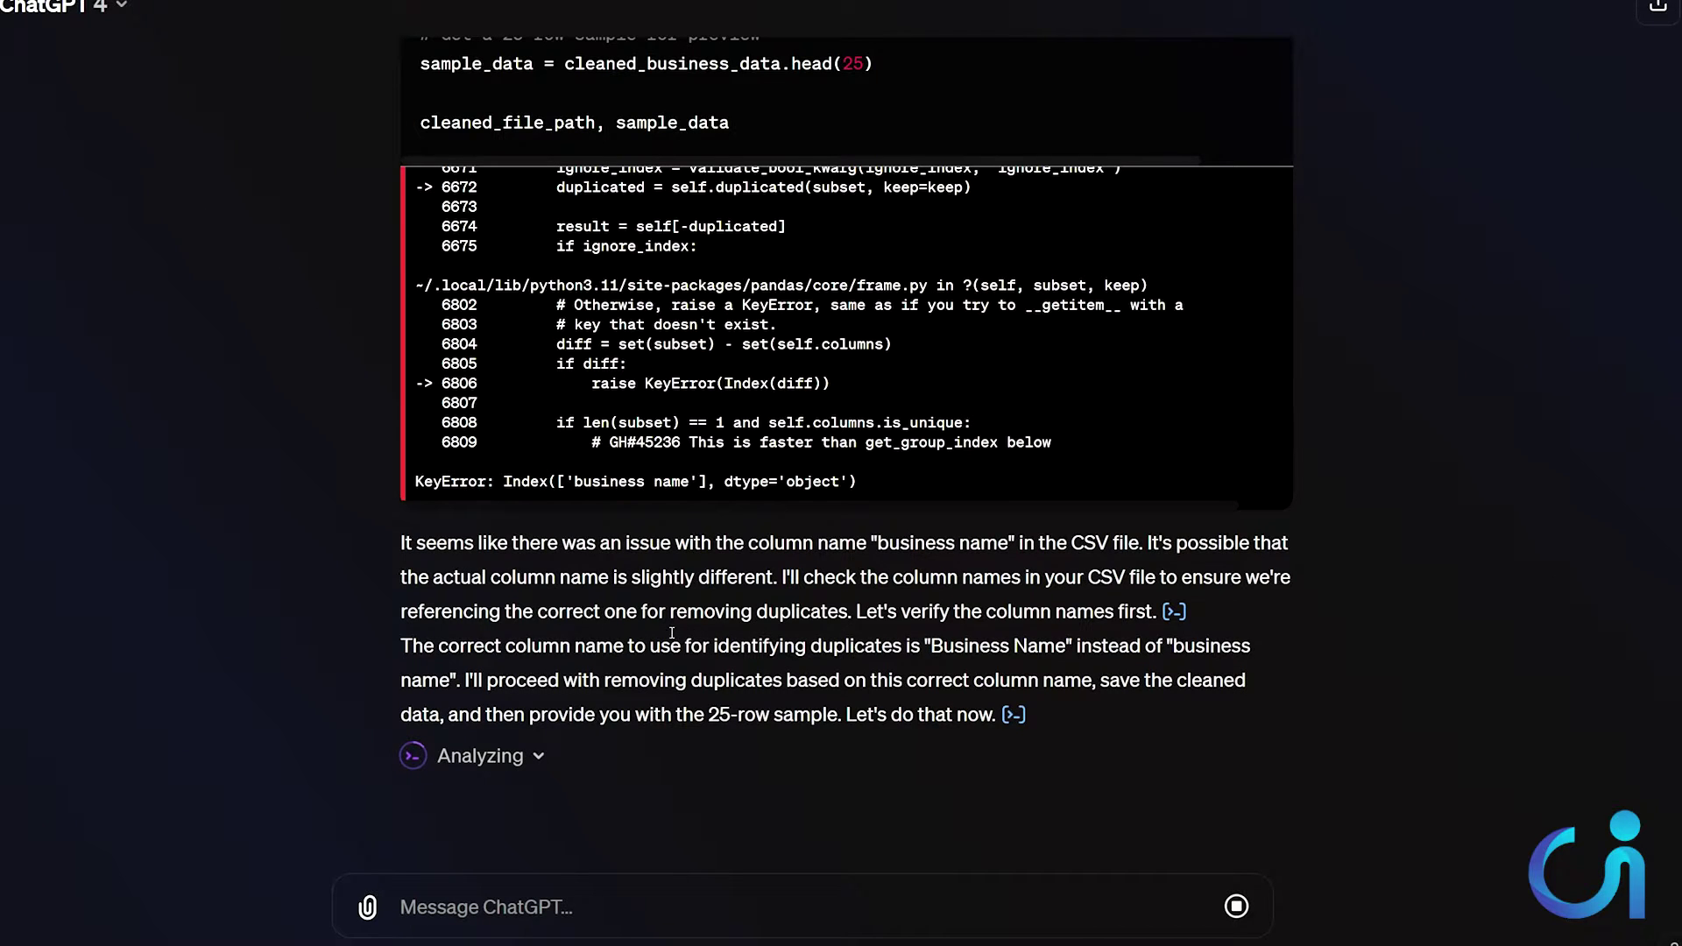
pyautogui.moveTo(410, 650); pyautogui.dragTo(1055, 653)
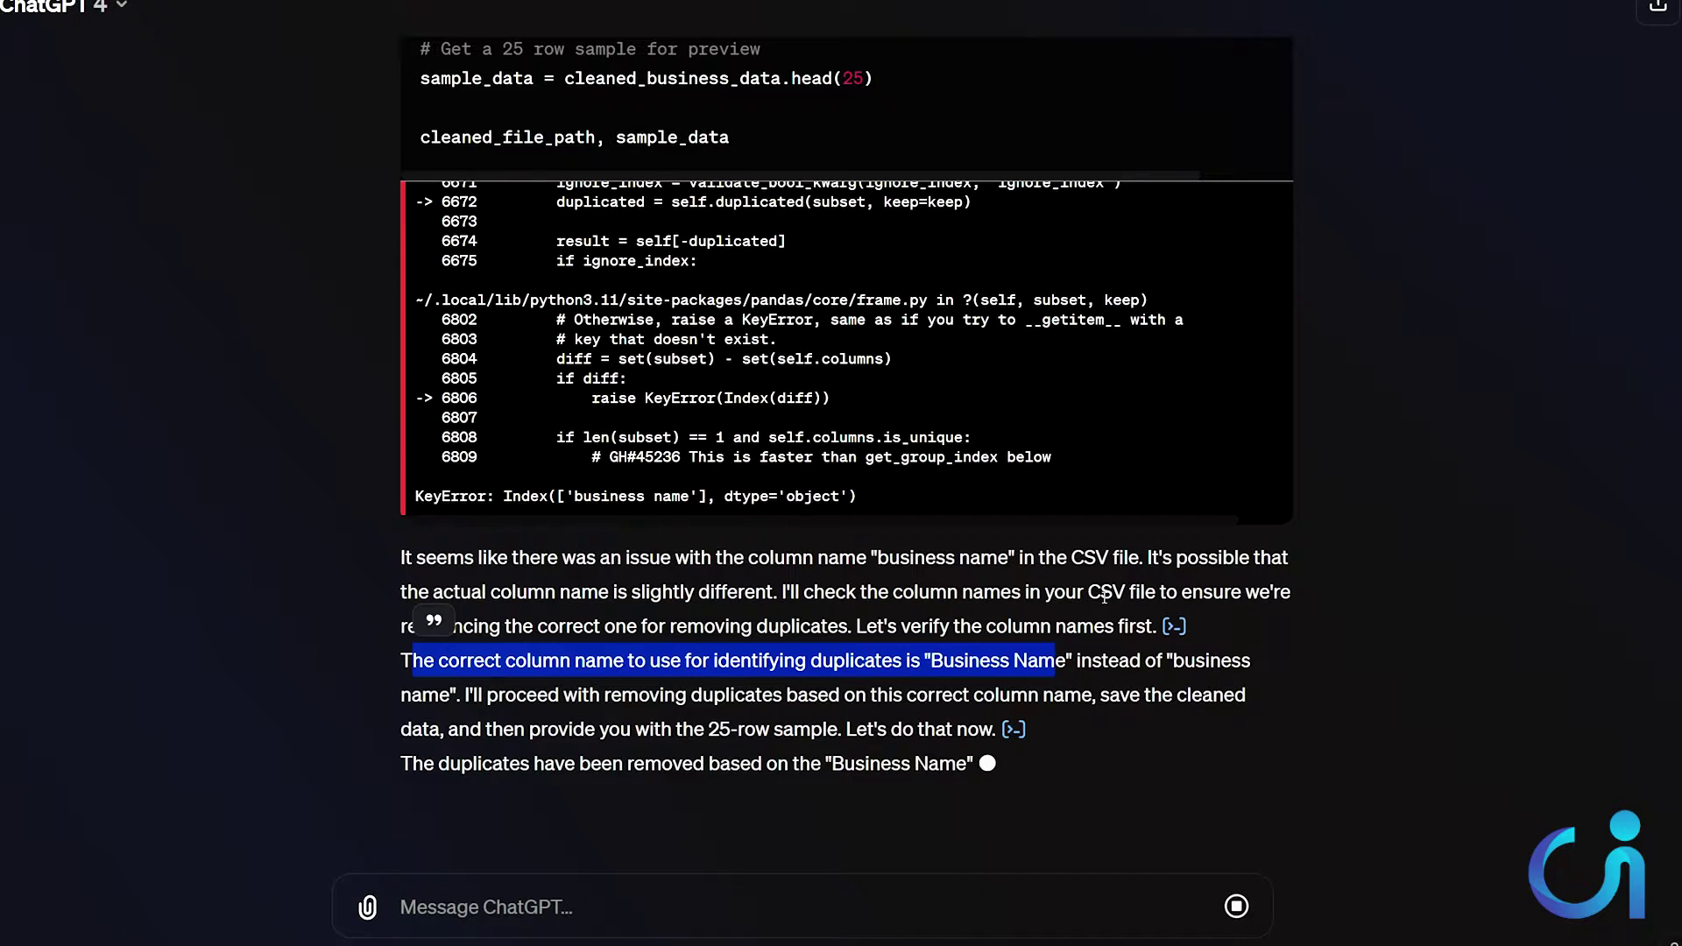
pyautogui.click(1343, 675)
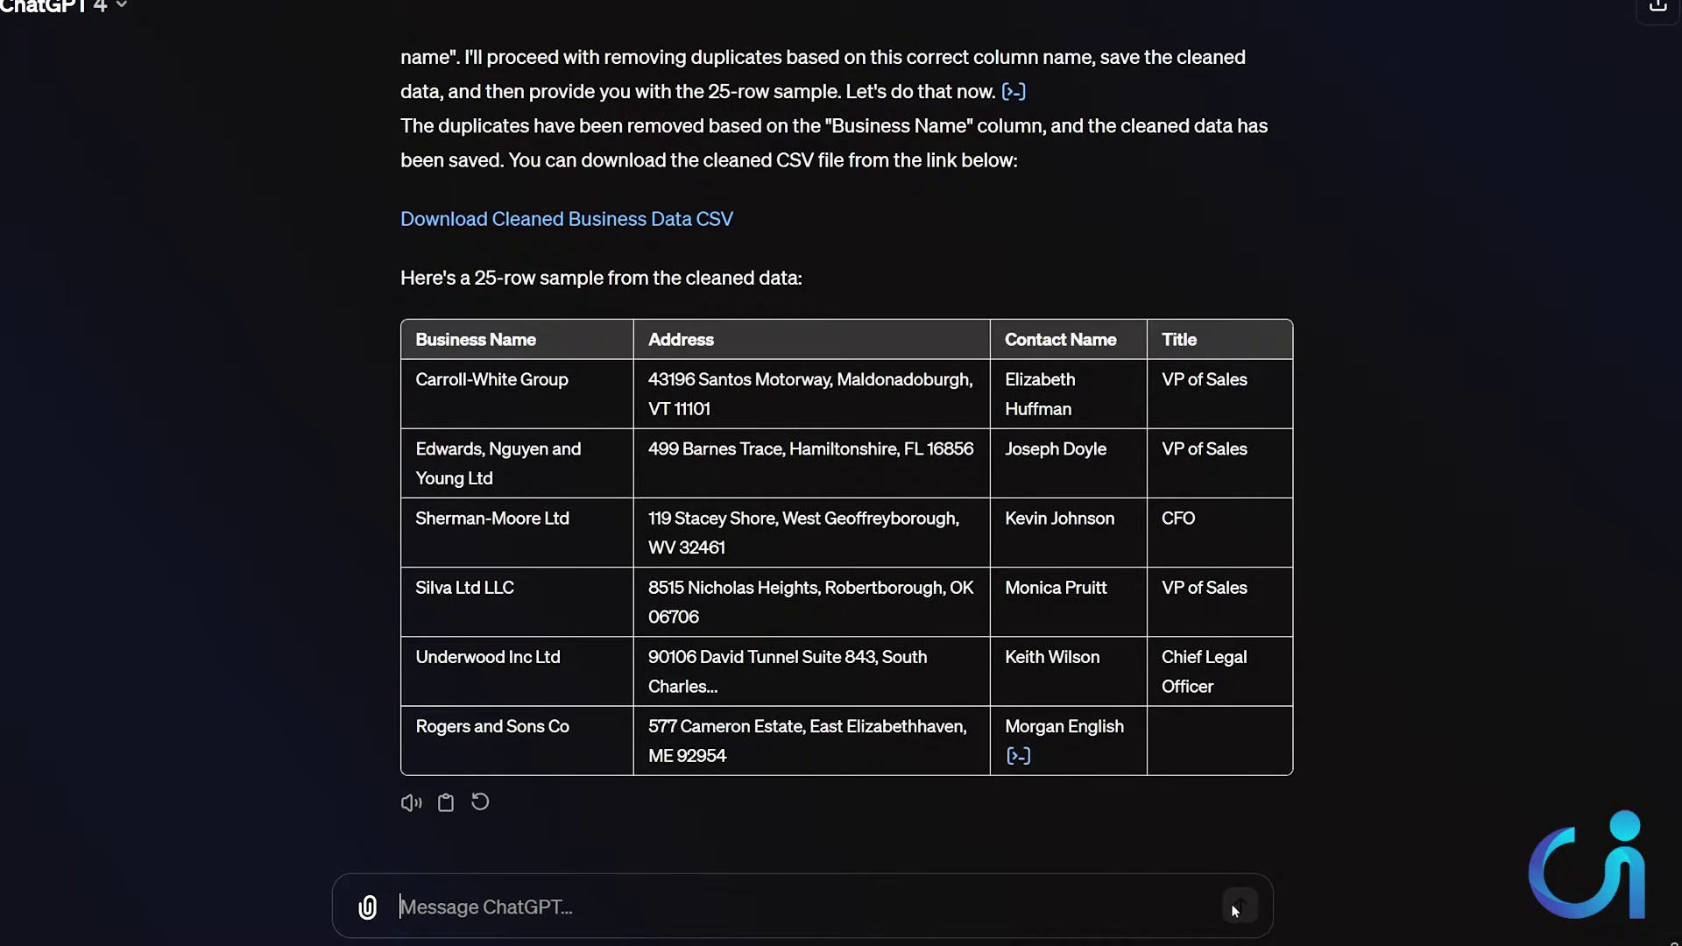
# Step: Ask ChatGPT how many businesses are based in Oklahoma and how many of those are CFOs
pyautogui.click(784, 907)
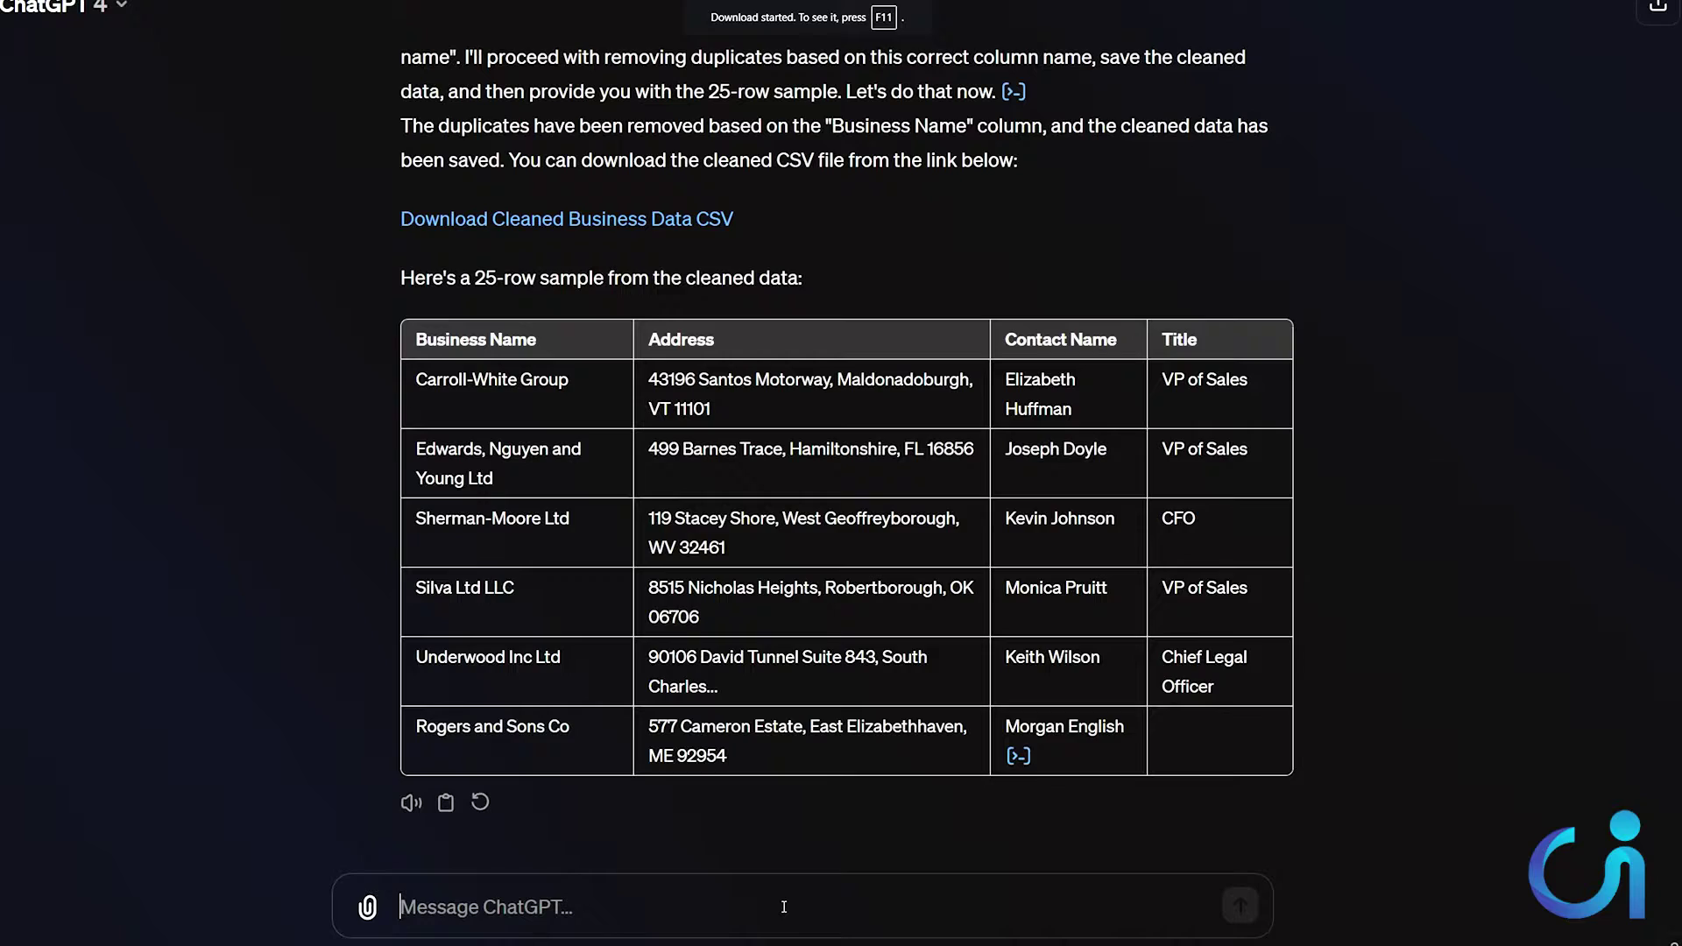
pyautogui.write("Okay, that's awesome. Thank you!")
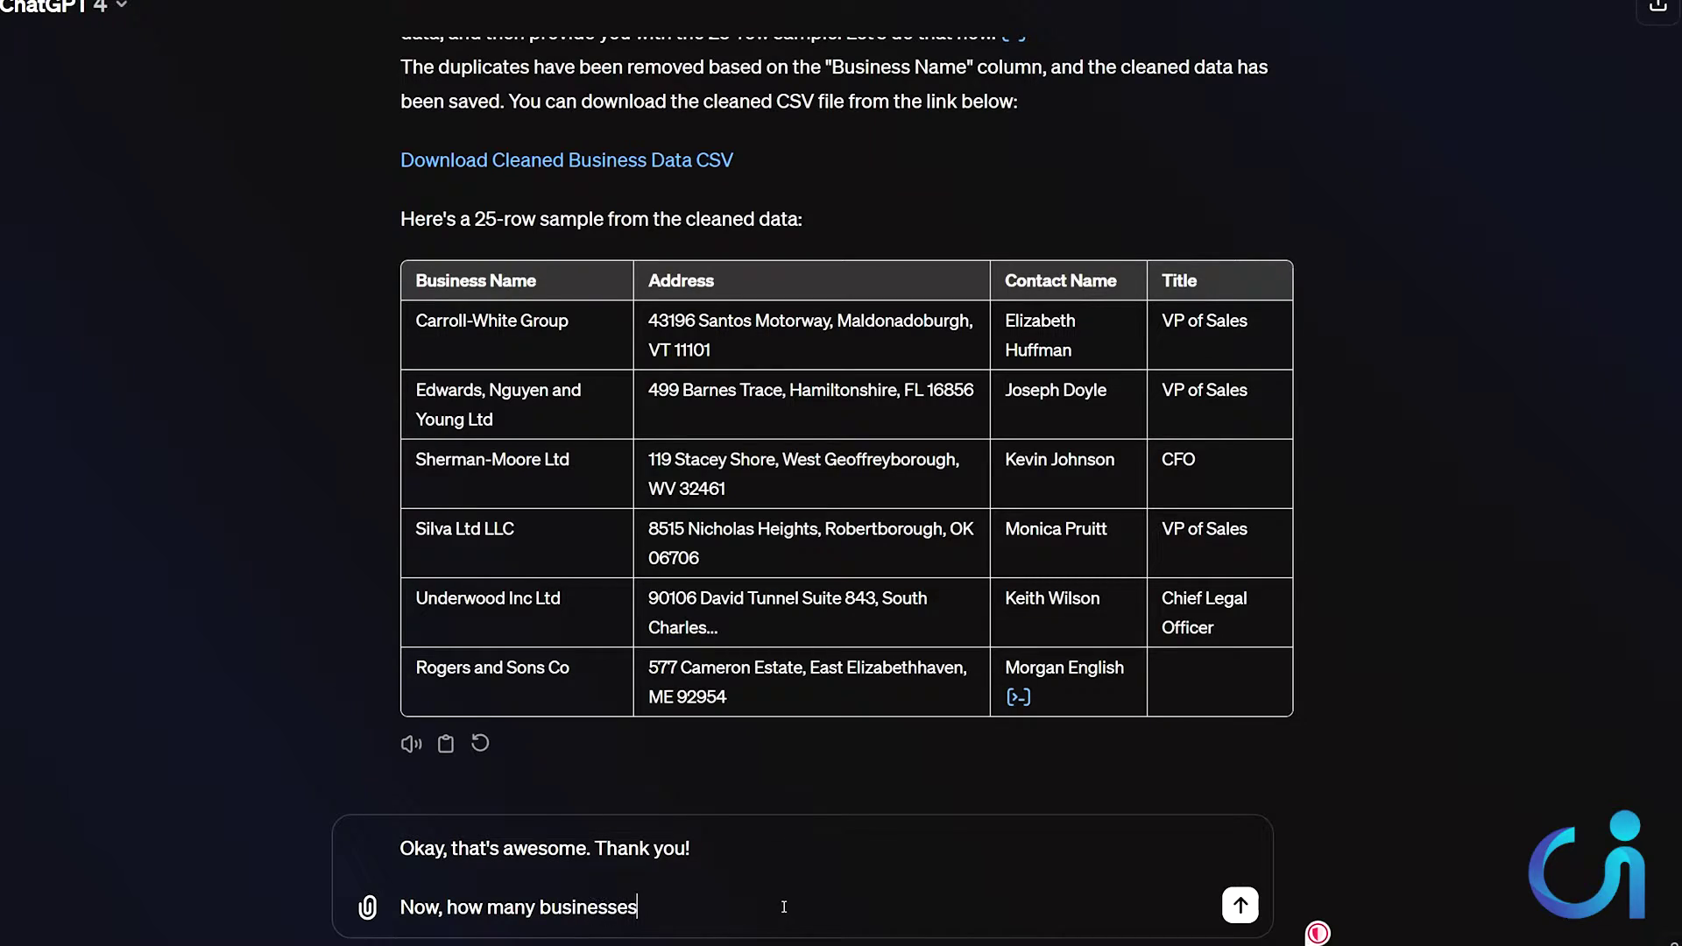
pyautogui.write('are based out of')
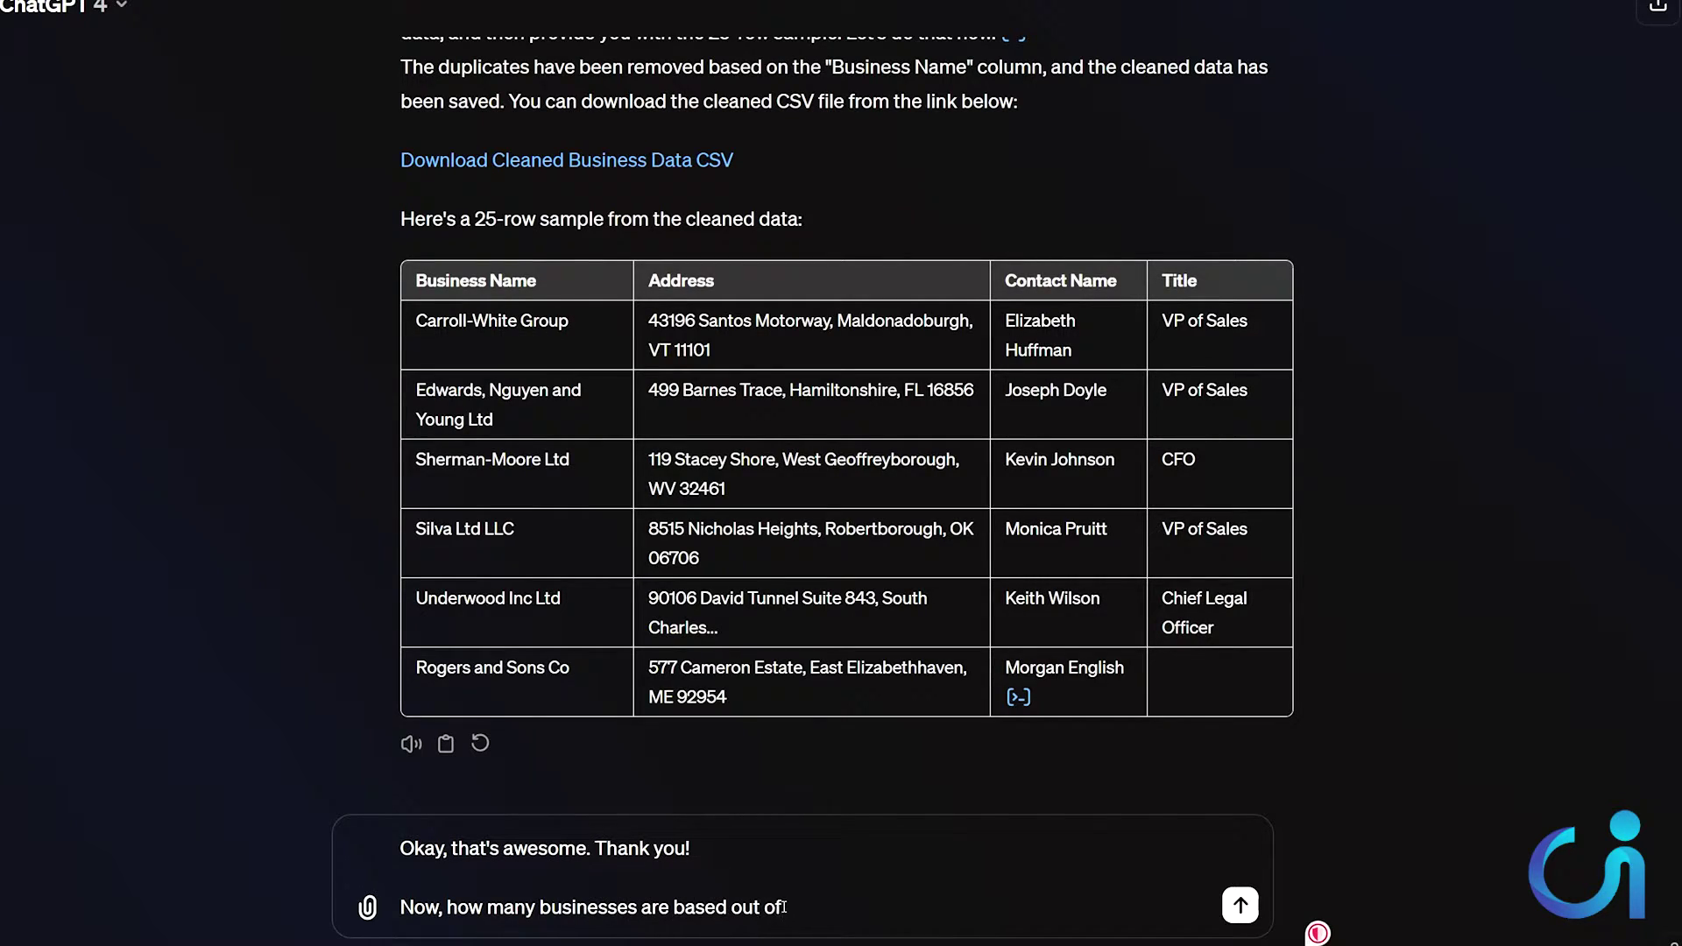
pyautogui.write(' Oklahoma? And how many in ')
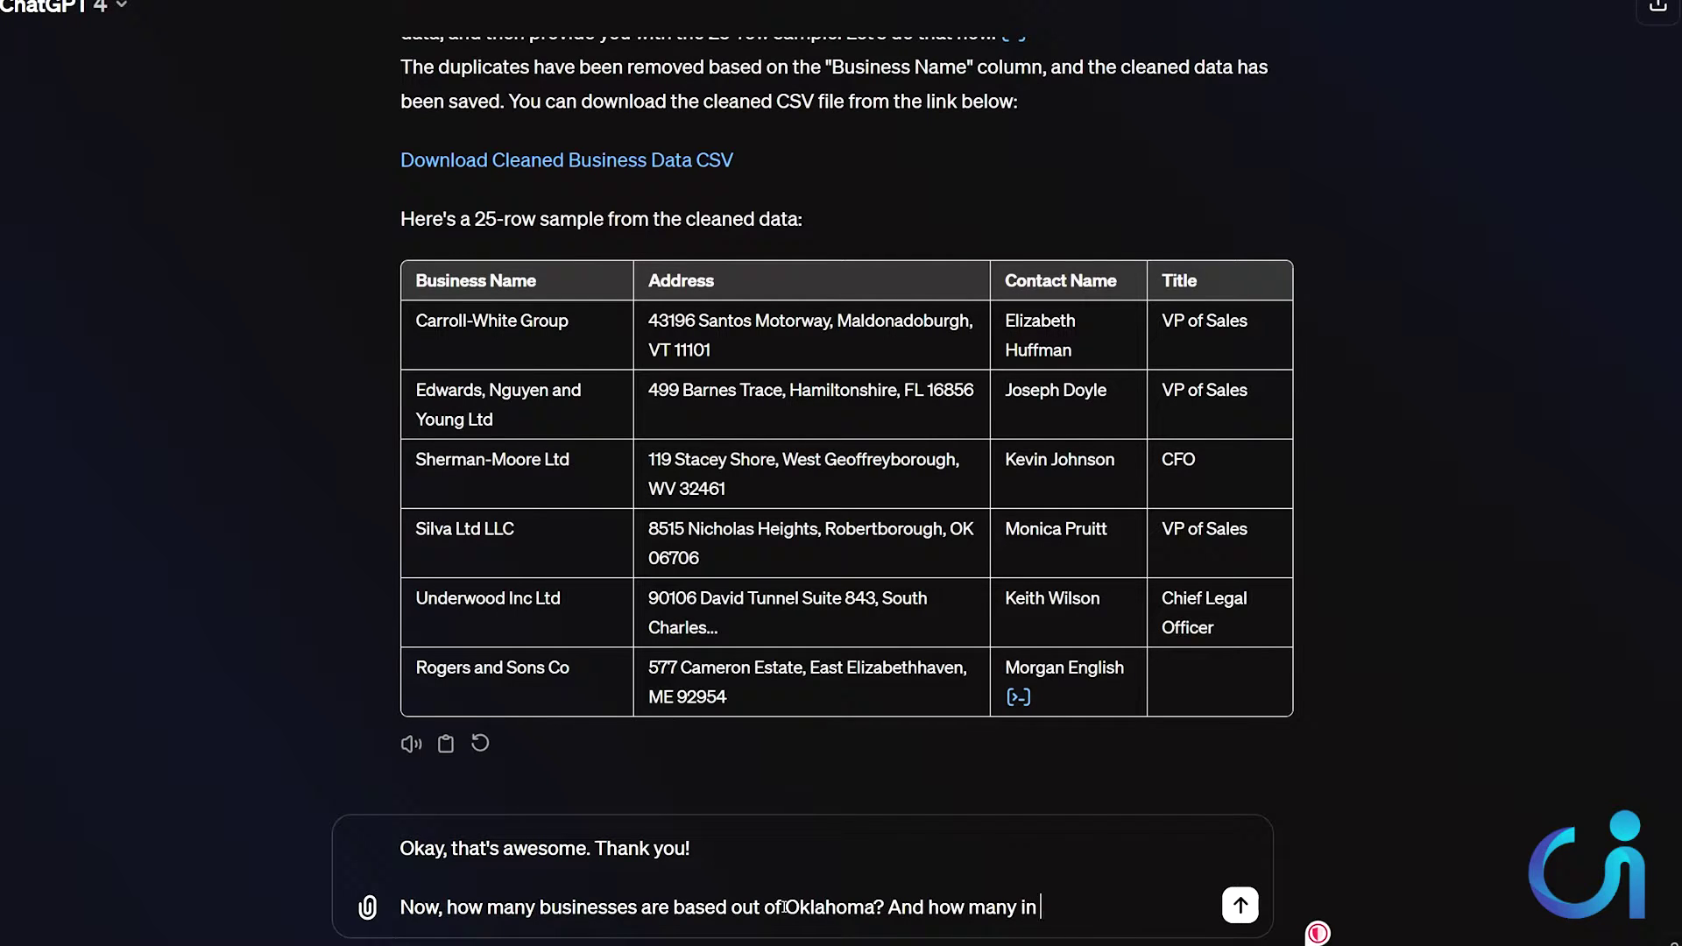
pyautogui.write('OK are CFOS?')
pyautogui.press('Return')
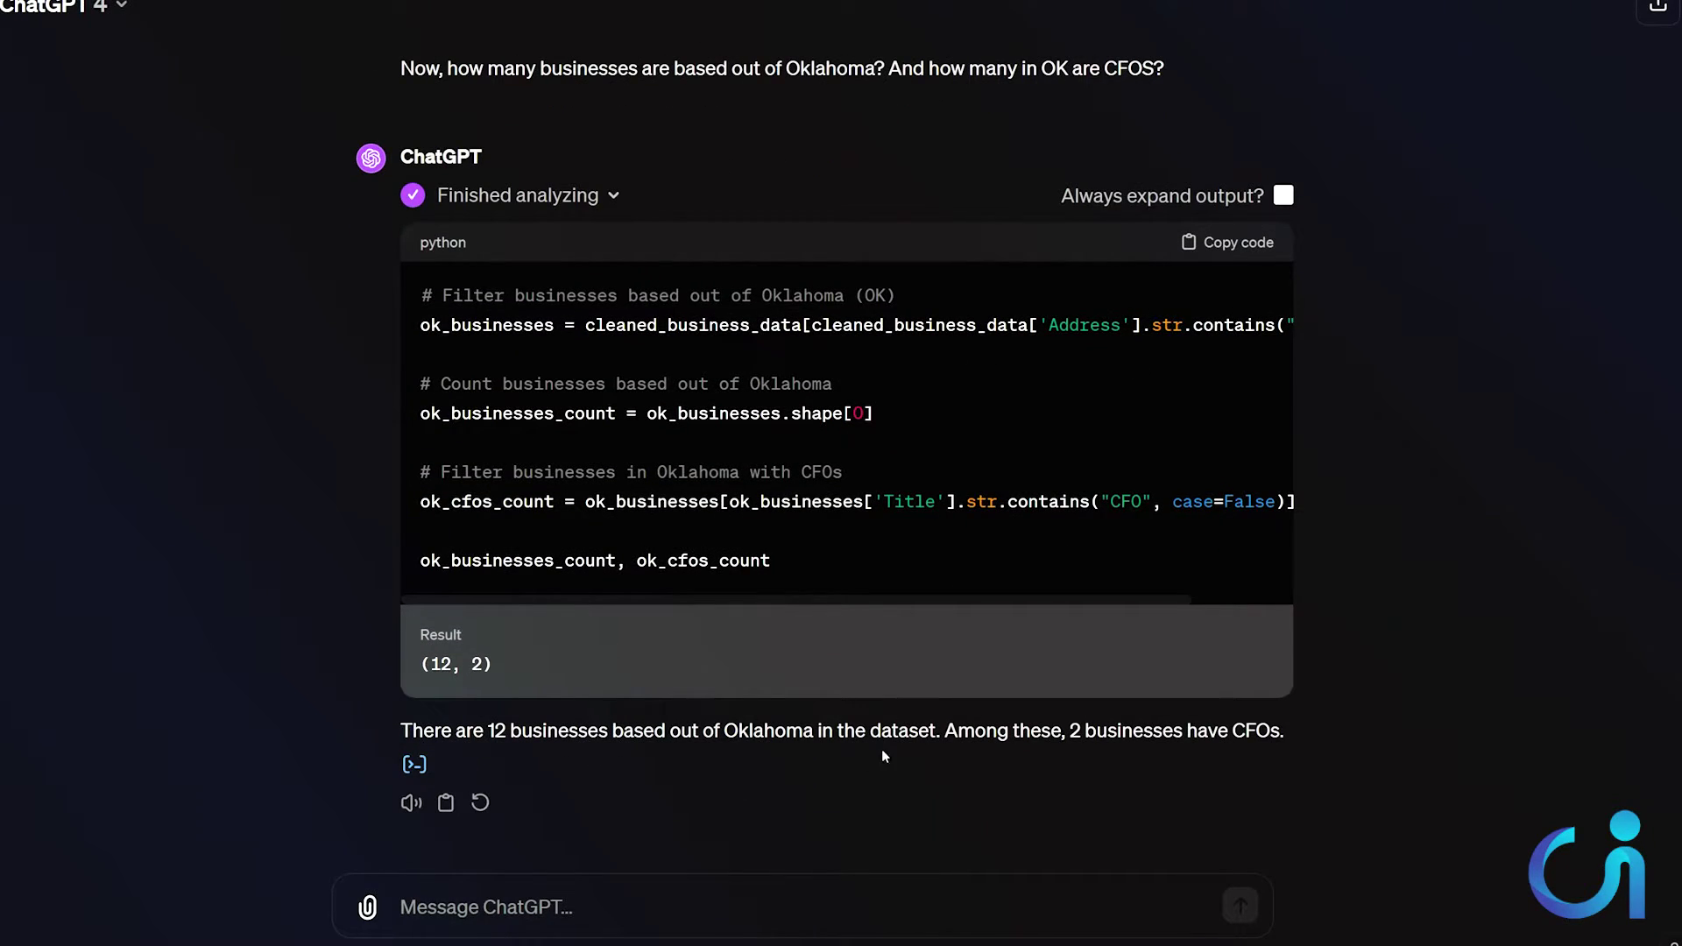
# Step: Ask ChatGPT to list the Oklahoma CFO businesses, then draft a request for a businesses-by-state line graph
pyautogui.write('C')
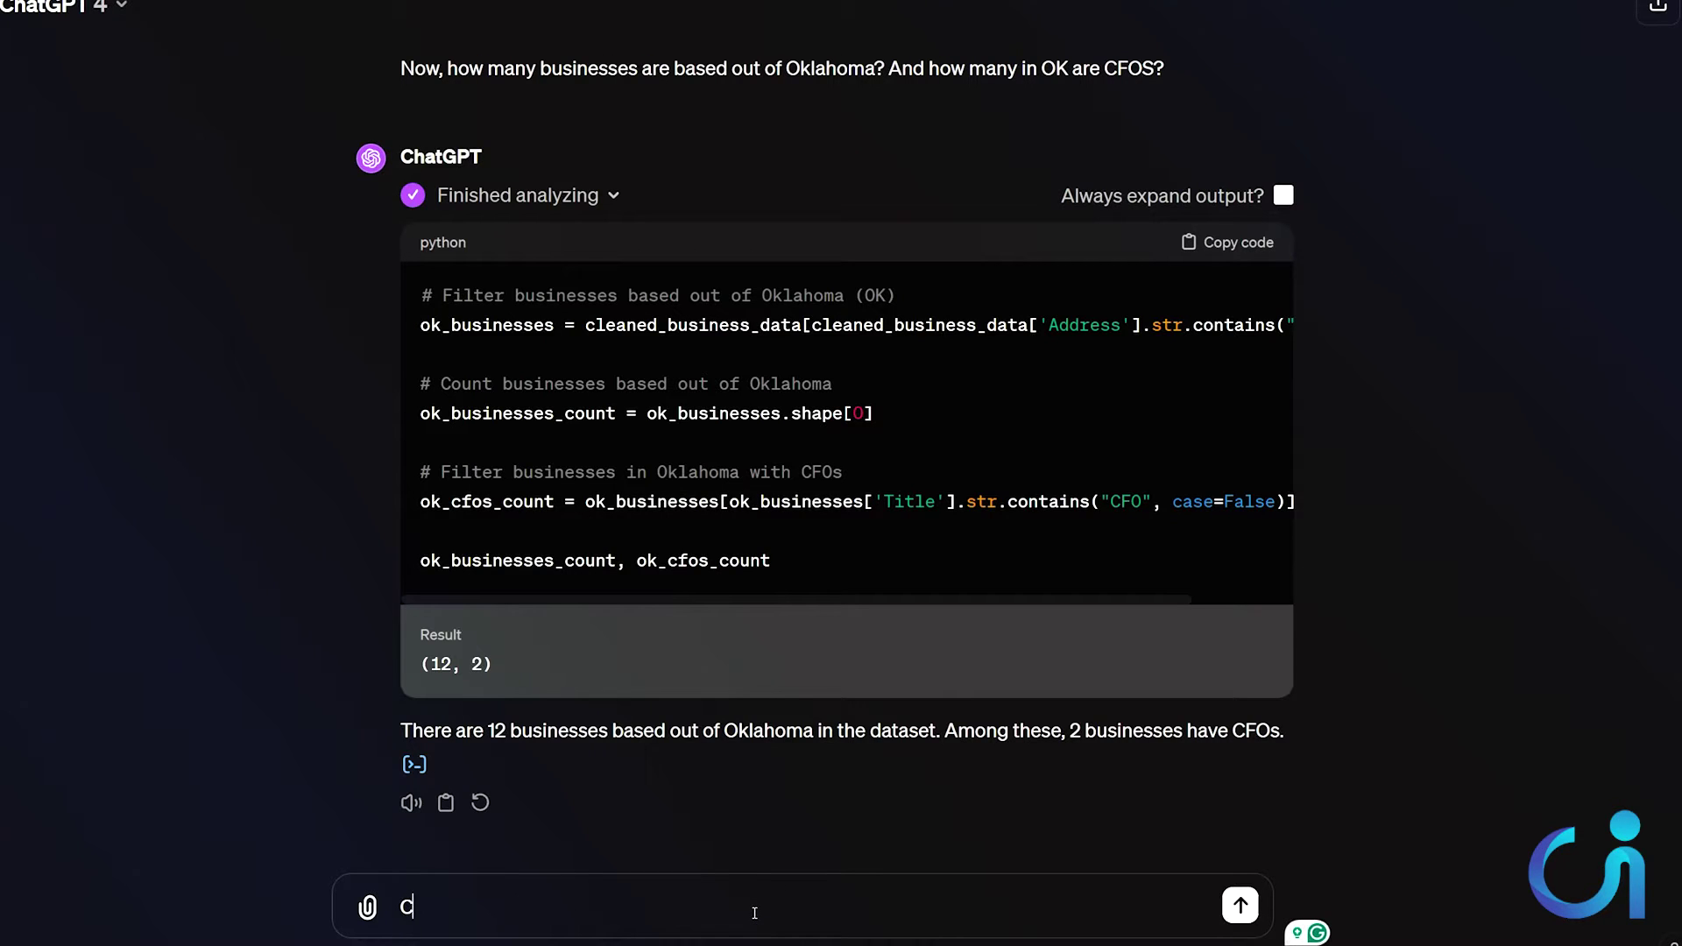
pyautogui.write('an you list them here, please?')
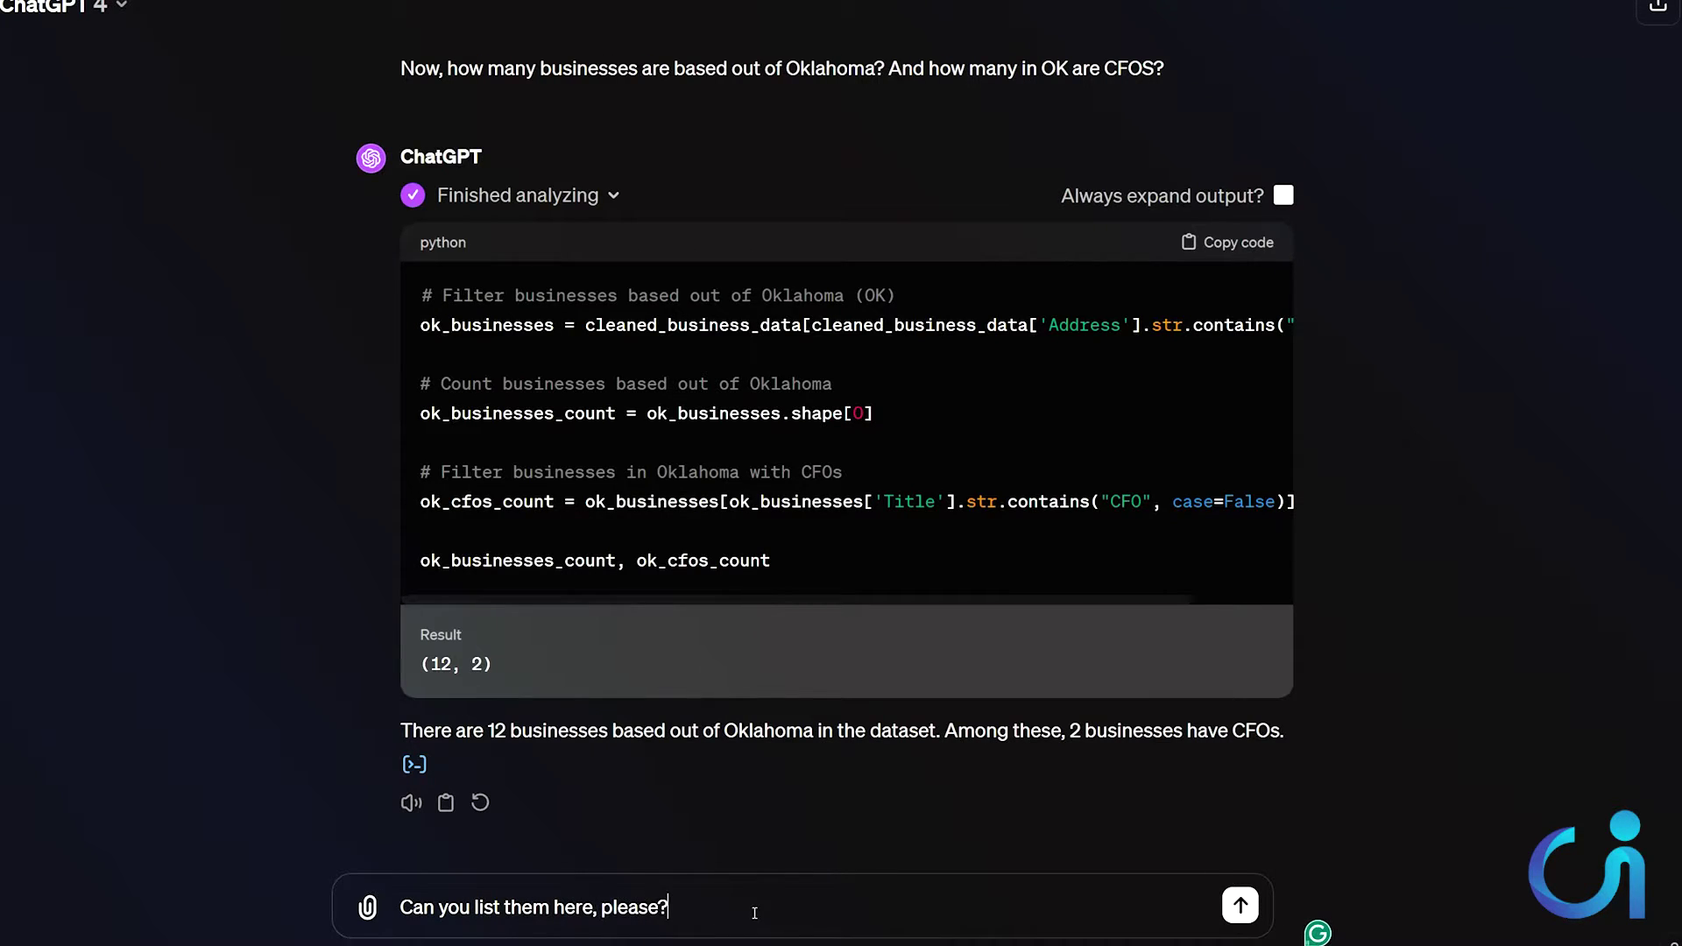
pyautogui.press('Return')
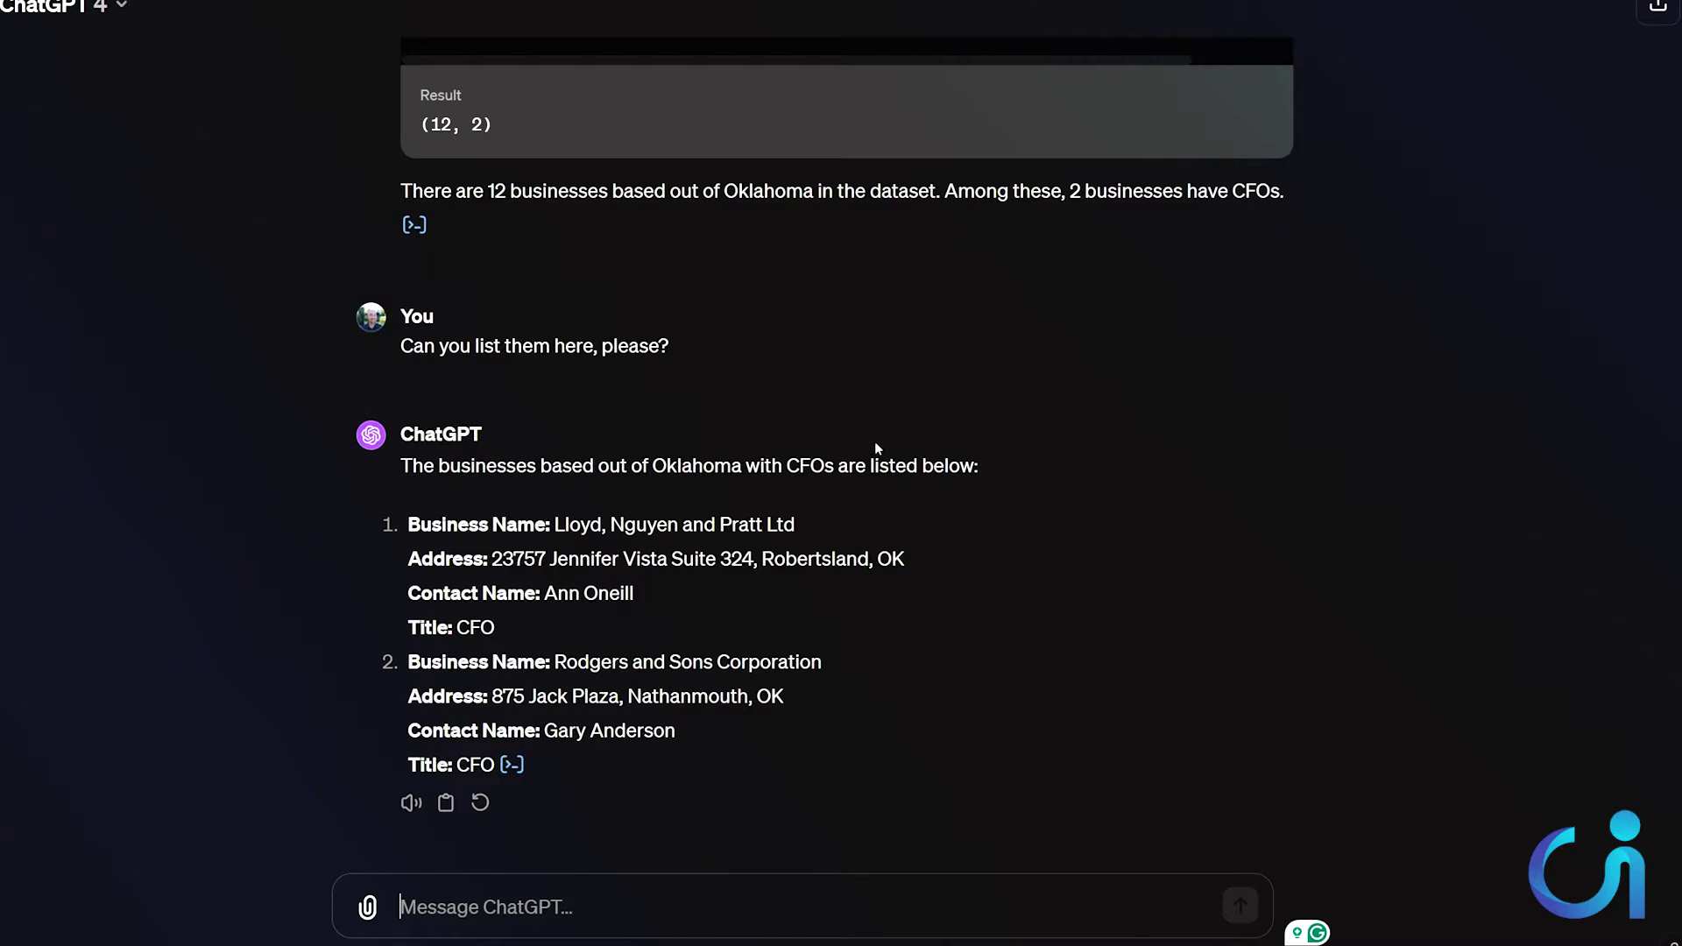
pyautogui.scroll(1, 874, 440)
pyautogui.moveTo(453, 194); pyautogui.dragTo(470, 193)
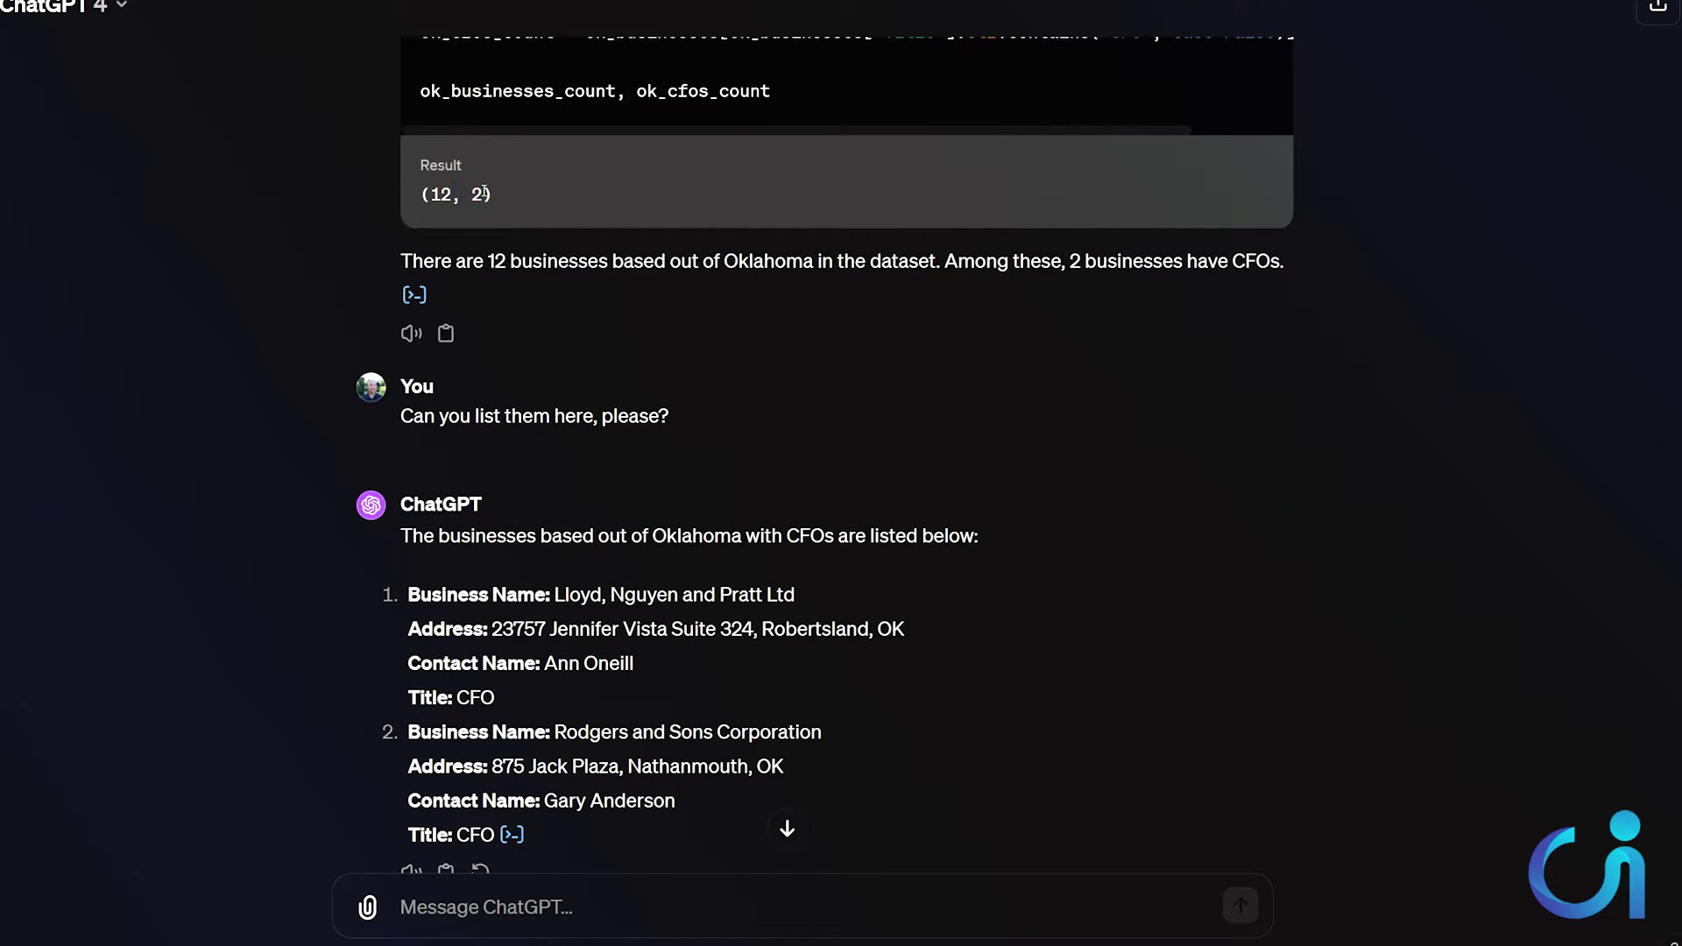
pyautogui.scroll(-1, 793, 359)
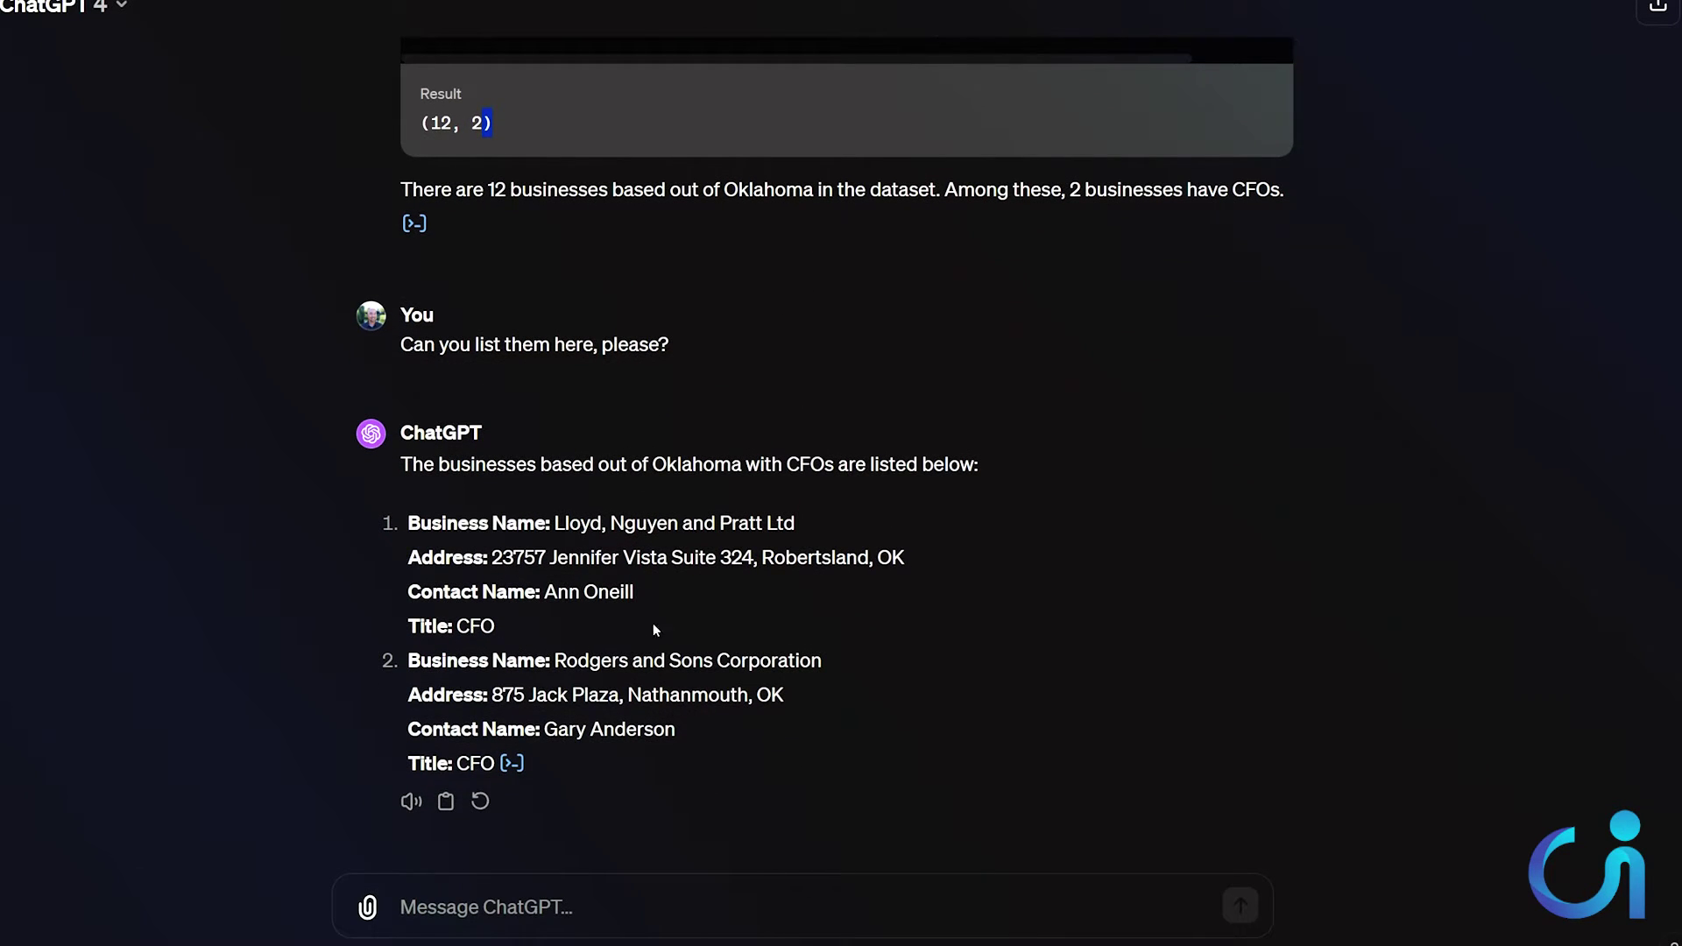
pyautogui.click(858, 911)
pyautogui.write('Can you cr')
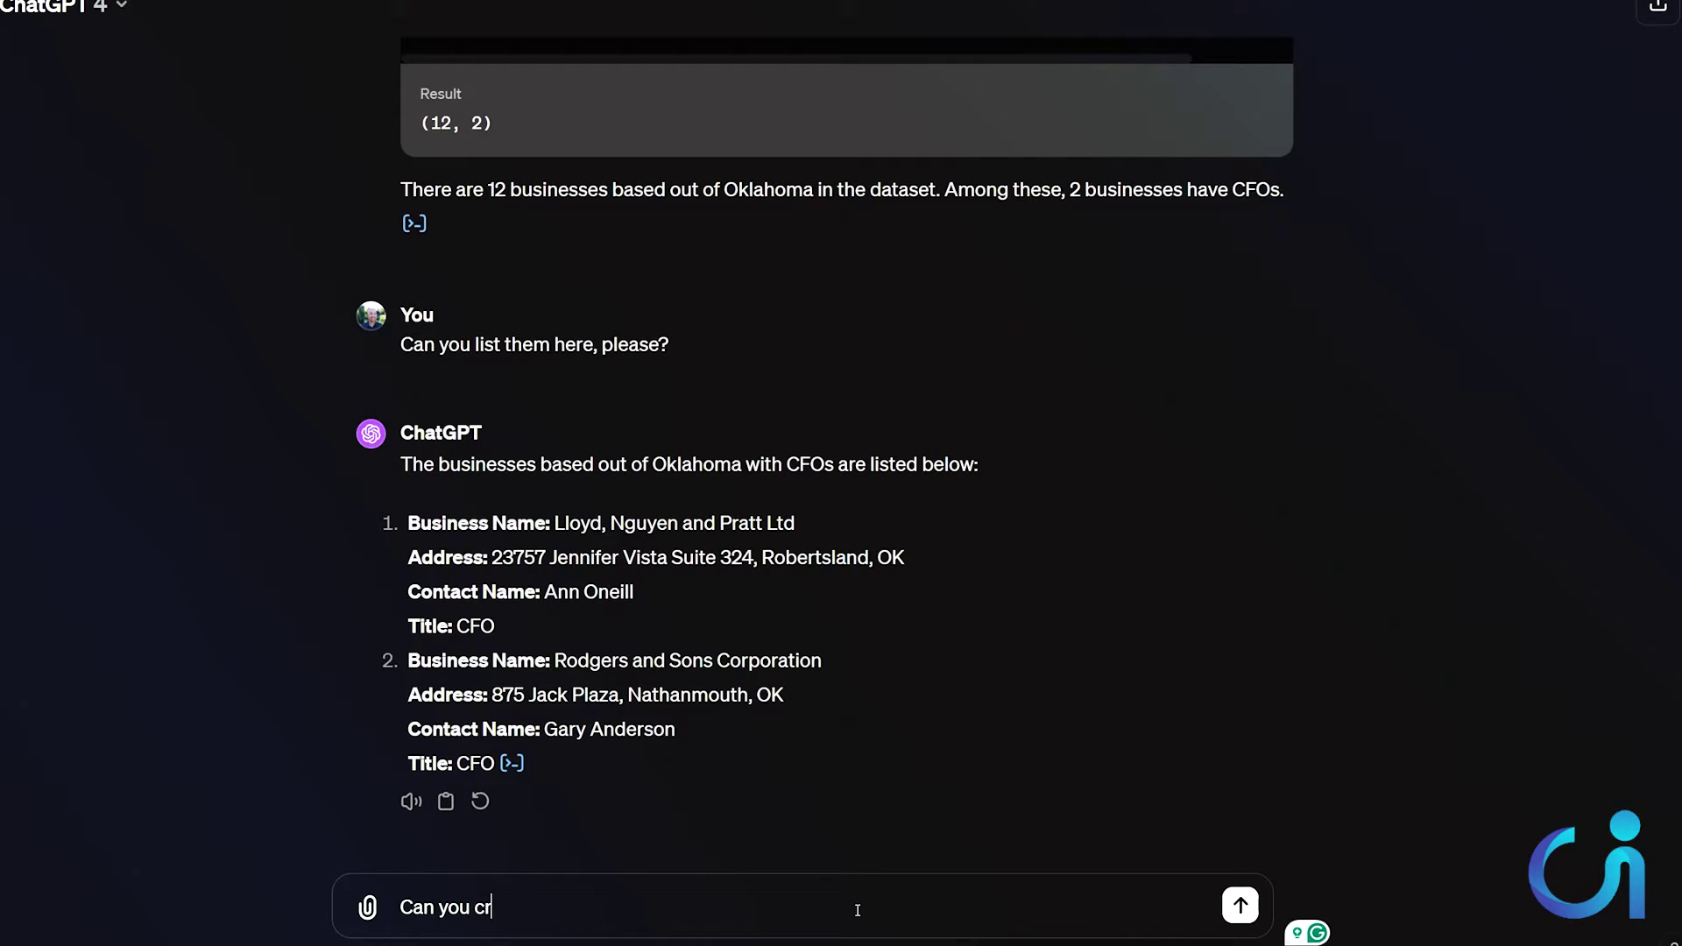
pyautogui.write('eate a line graph show')
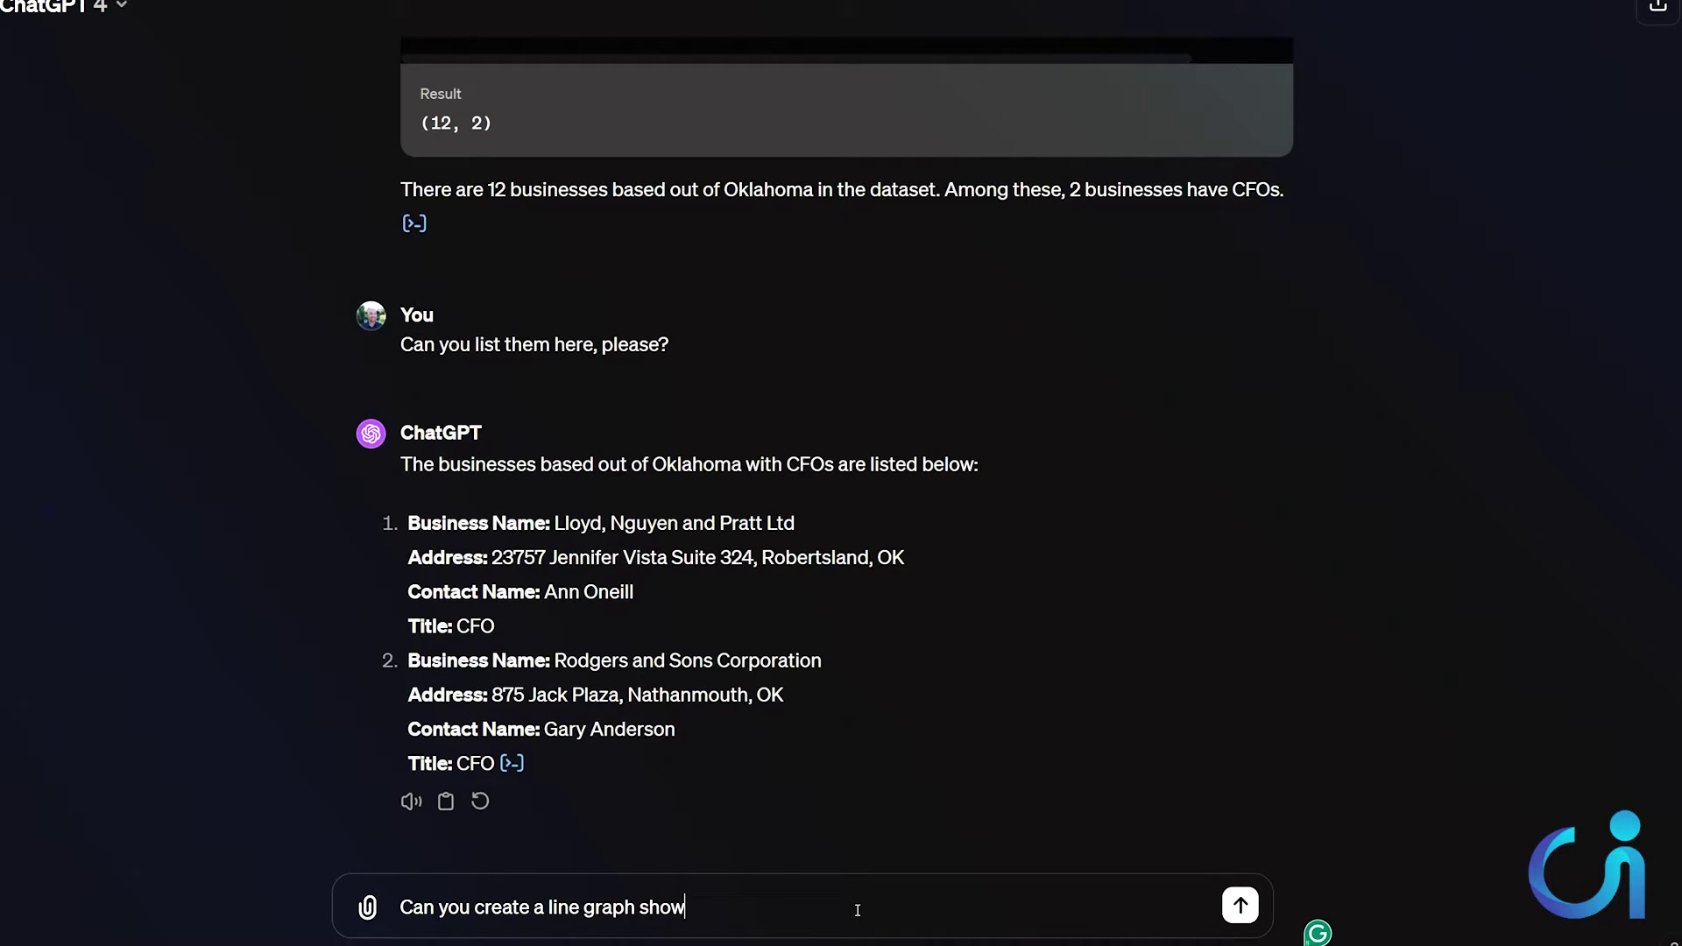
pyautogui.write('ing the number of businesses in by s')
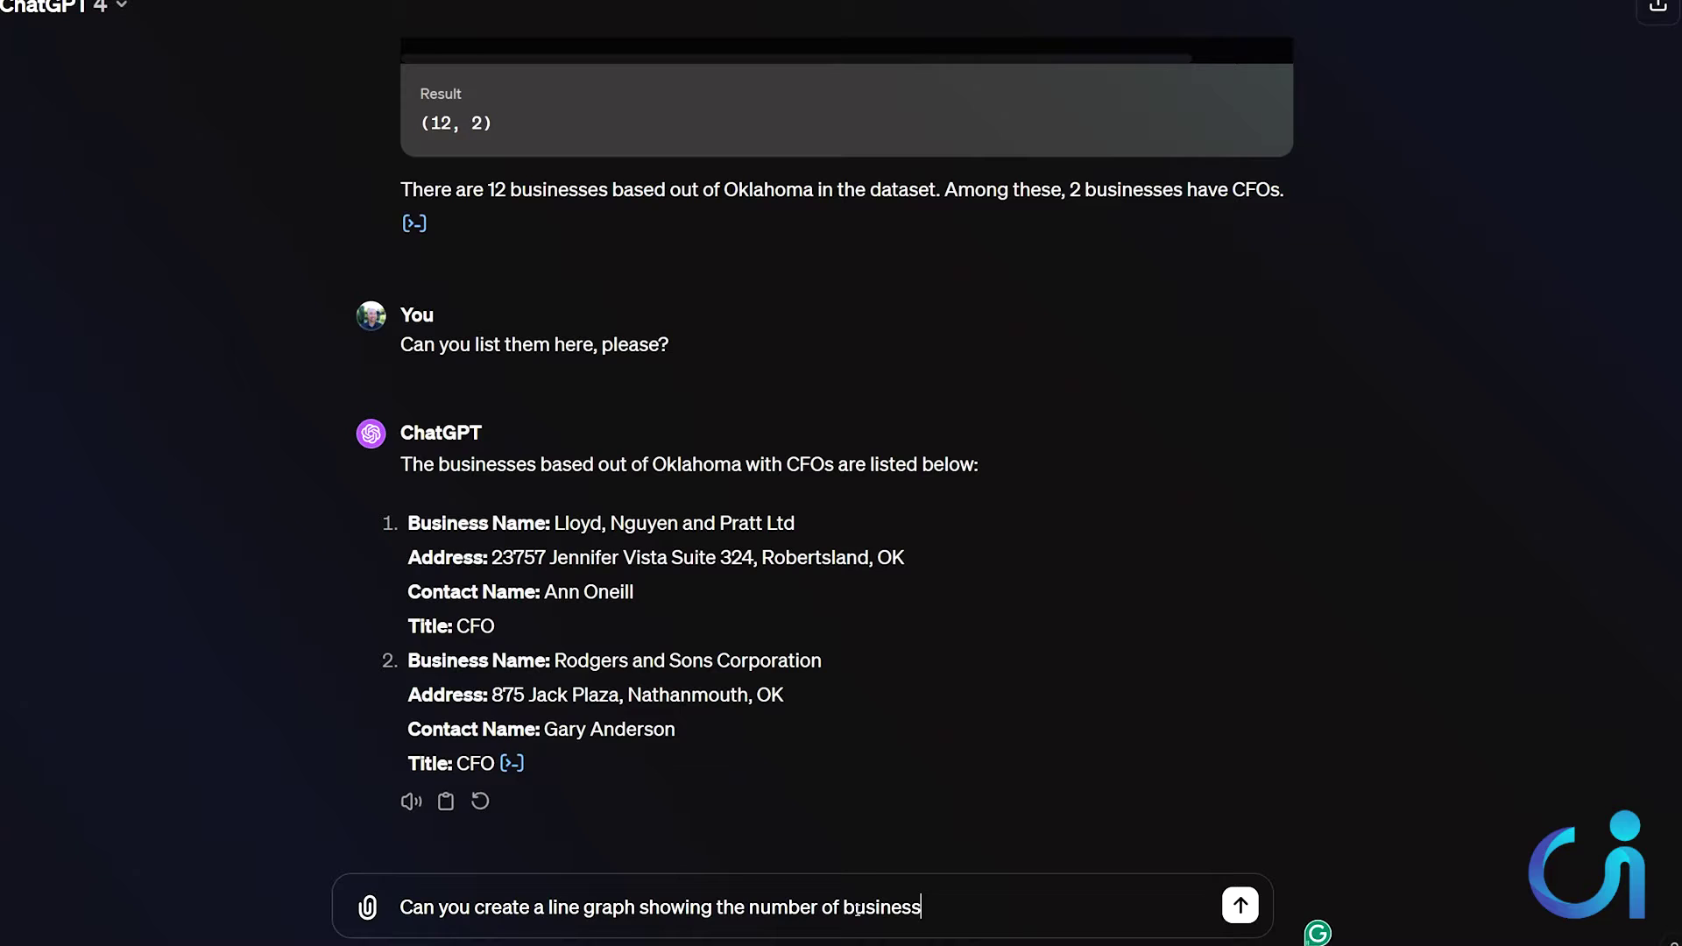
pyautogui.write('tate?')
# Step: Send the request for a line graph of the number of businesses by state
pyautogui.press('Return')
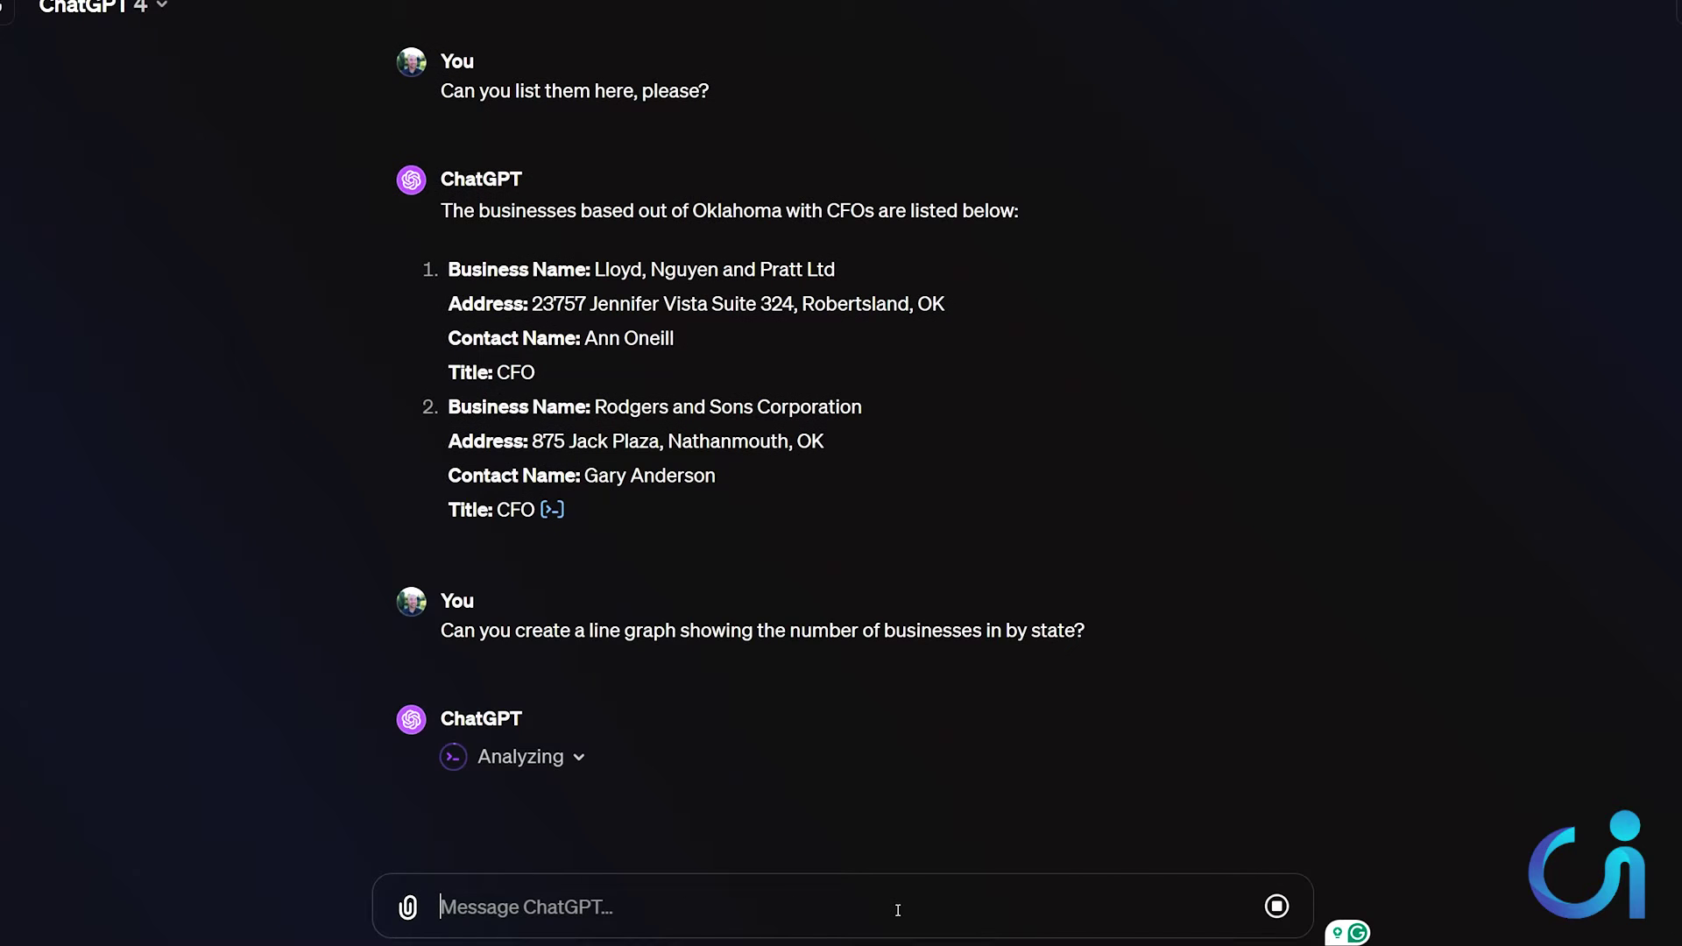